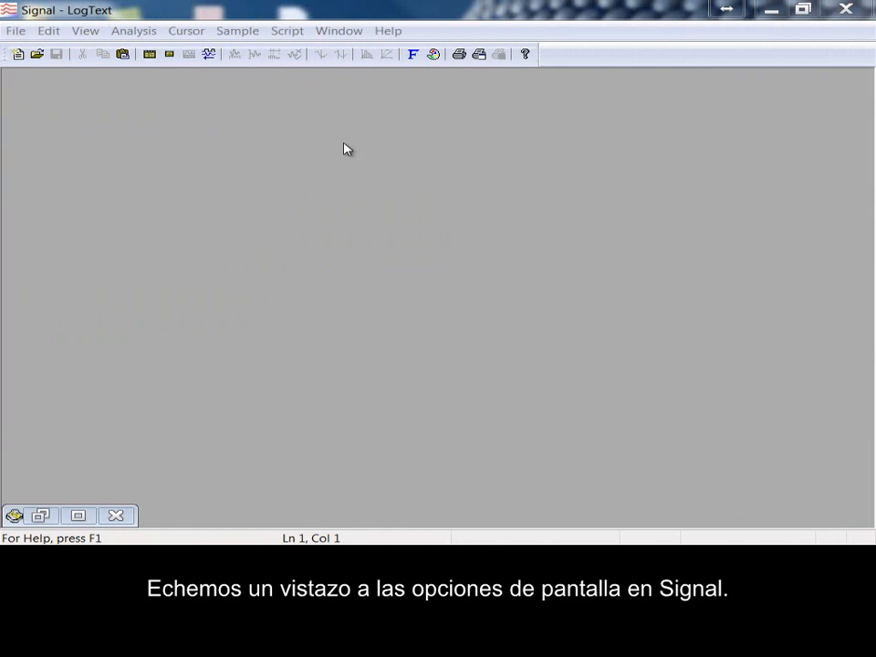
# Step: Open the recently used Actions data file and overlay channel 2 (Vmem) on channel 1 (Imemb)
pyautogui.click(15, 30)
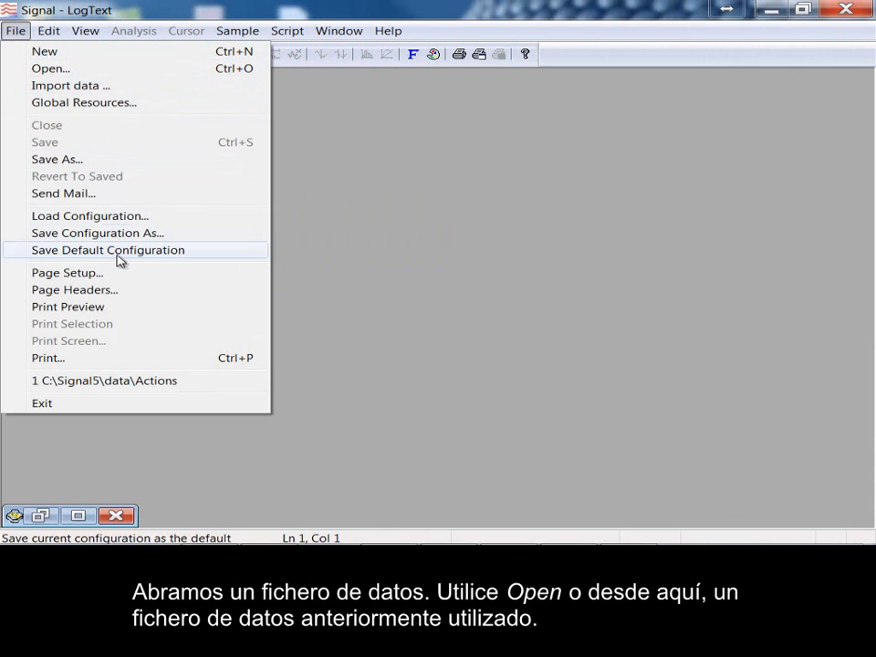
pyautogui.click(132, 382)
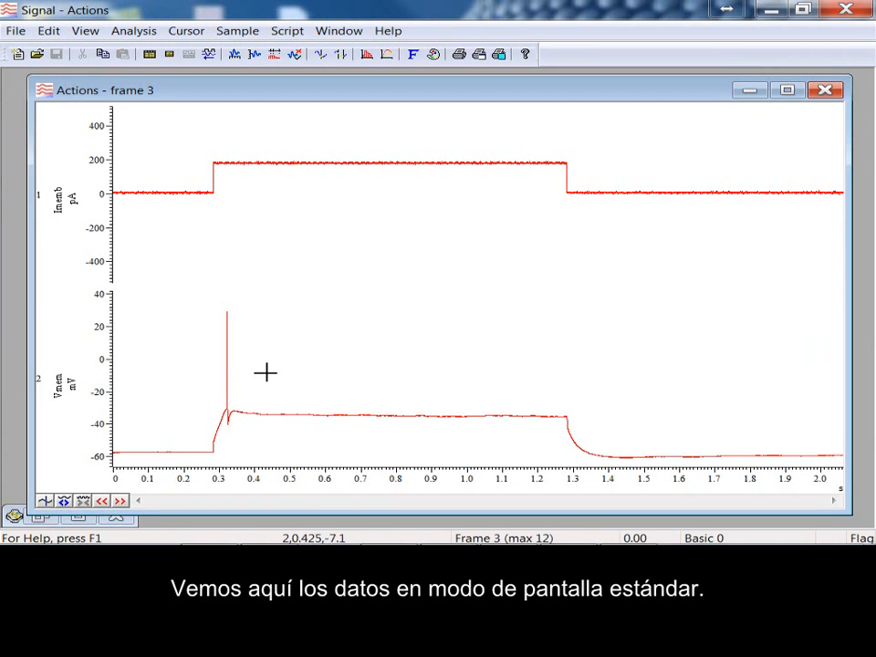
pyautogui.moveTo(101, 456)
pyautogui.mouseDown()
pyautogui.moveTo(93, 427)
pyautogui.moveTo(97, 456)
pyautogui.mouseUp()
pyautogui.moveTo(42, 388); pyautogui.dragTo(49, 213)
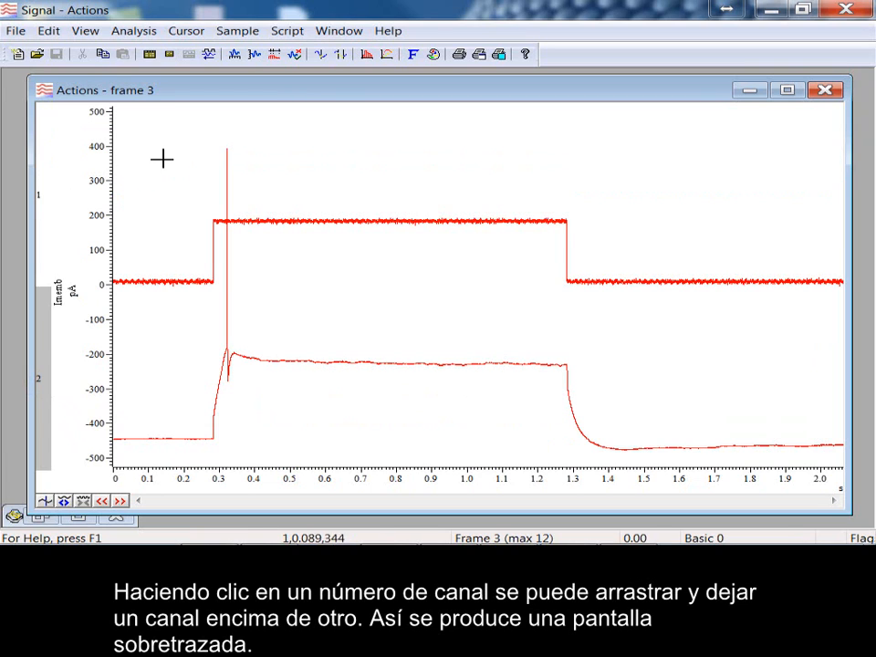
# Step: Set the primary colour of channel 2 (Vmem) to dark green
pyautogui.click(434, 55)
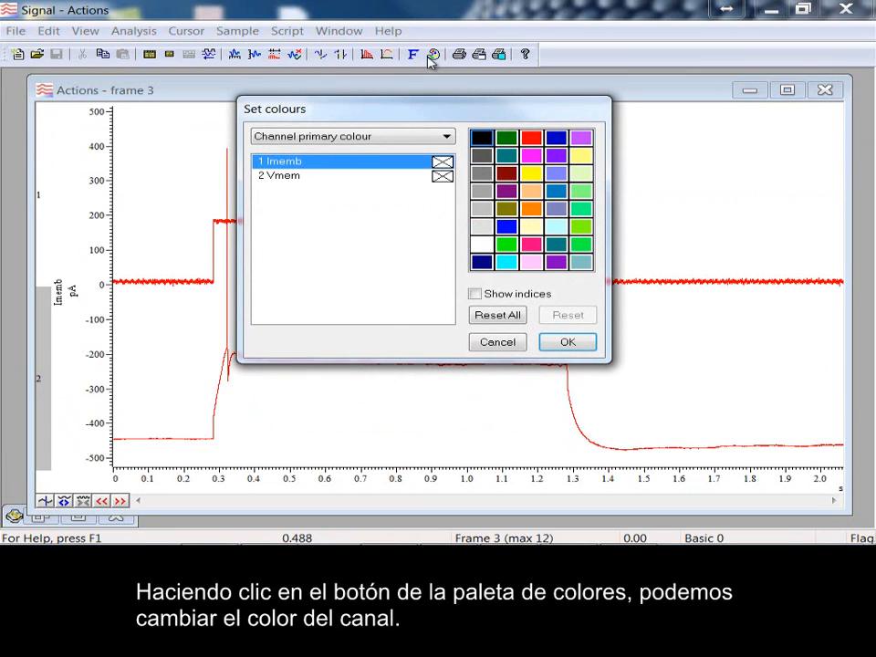
pyautogui.click(308, 178)
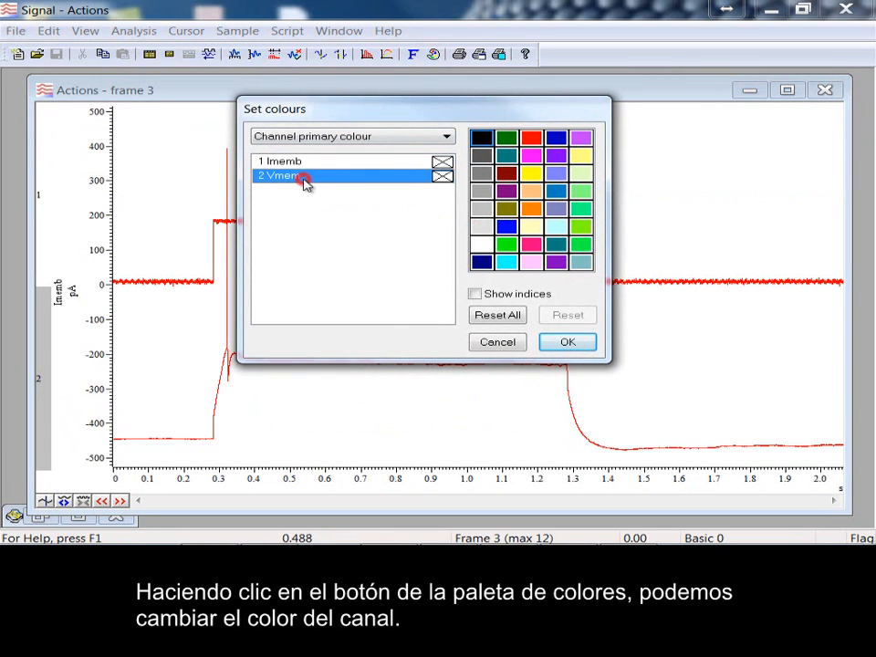
pyautogui.click(507, 138)
pyautogui.click(567, 343)
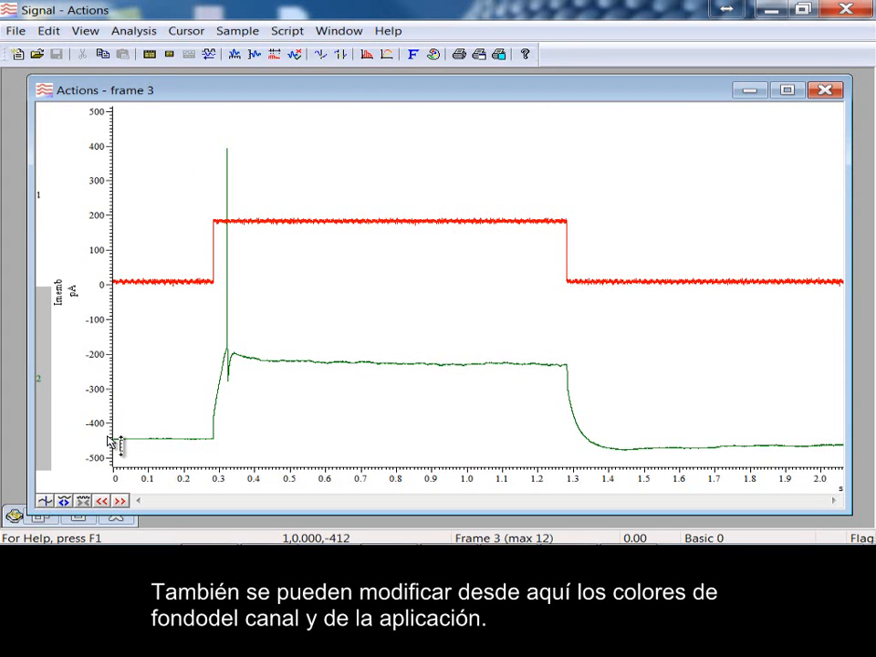
# Step: Shift the Y axis of the overlaid channels slightly and lock the axes so both channels share one Y range
pyautogui.moveTo(115, 445)
pyautogui.mouseDown()
pyautogui.moveTo(116, 420)
pyautogui.moveTo(120, 439)
pyautogui.mouseUp()
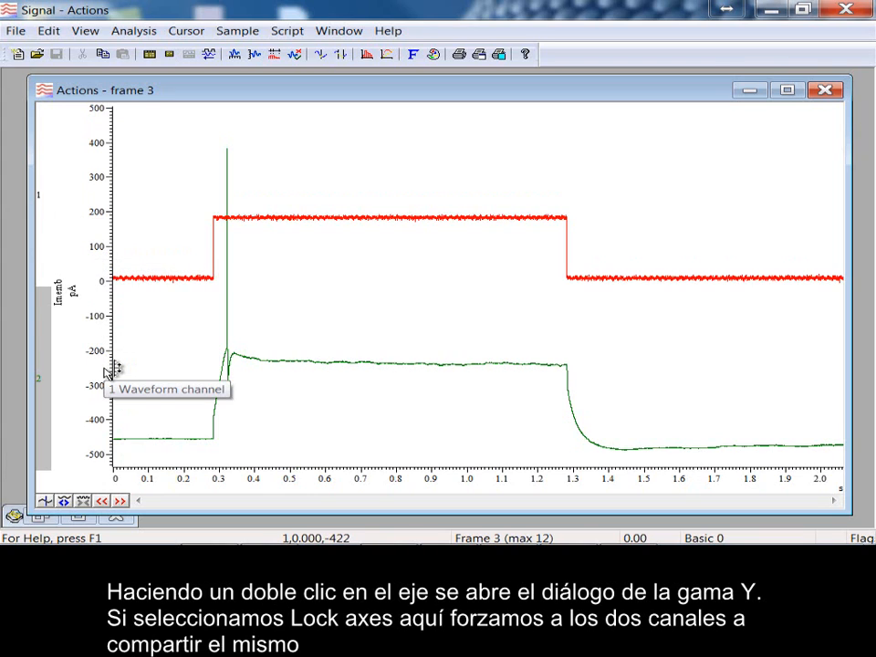
pyautogui.doubleClick(110, 368)
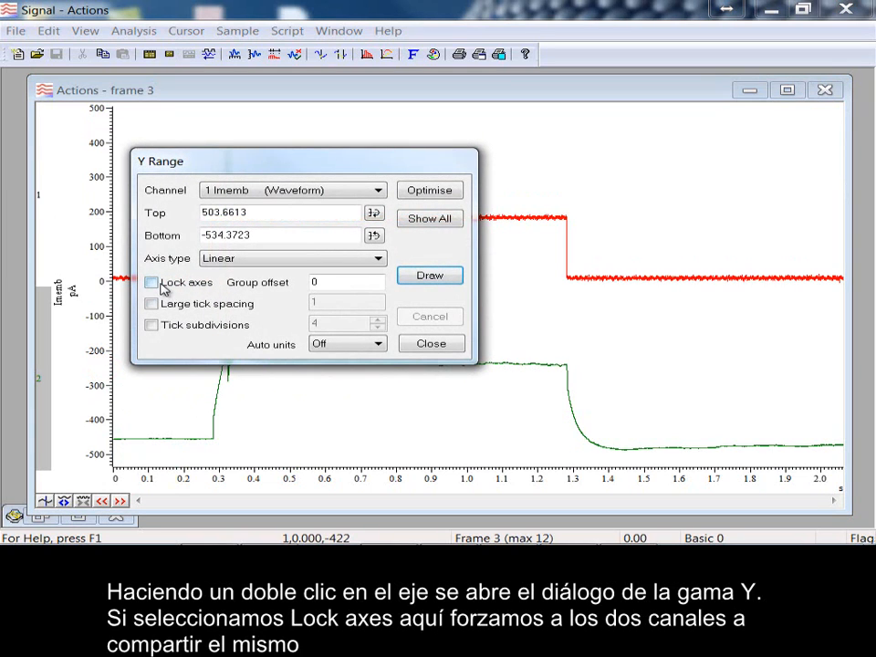
pyautogui.click(157, 283)
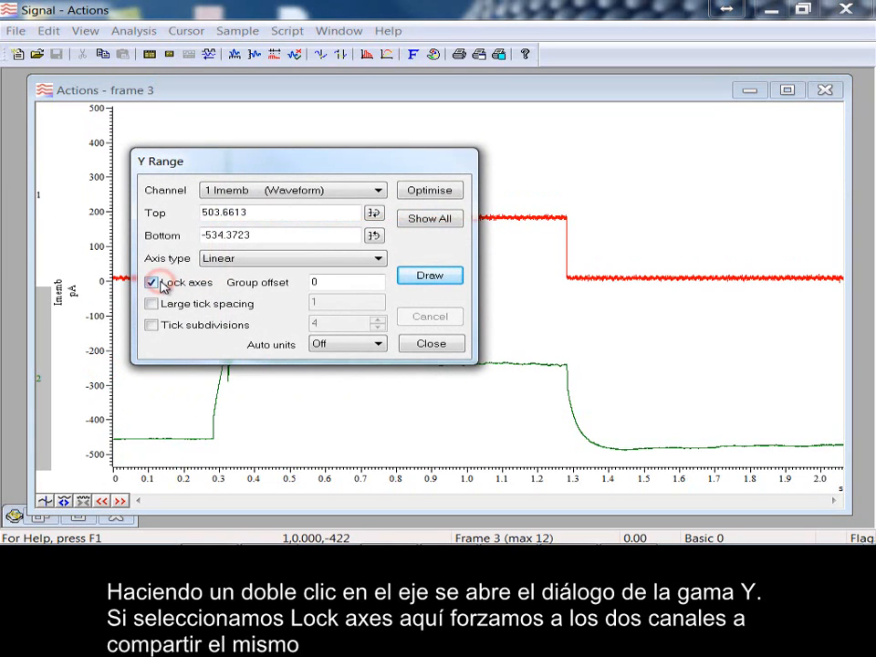
pyautogui.click(435, 274)
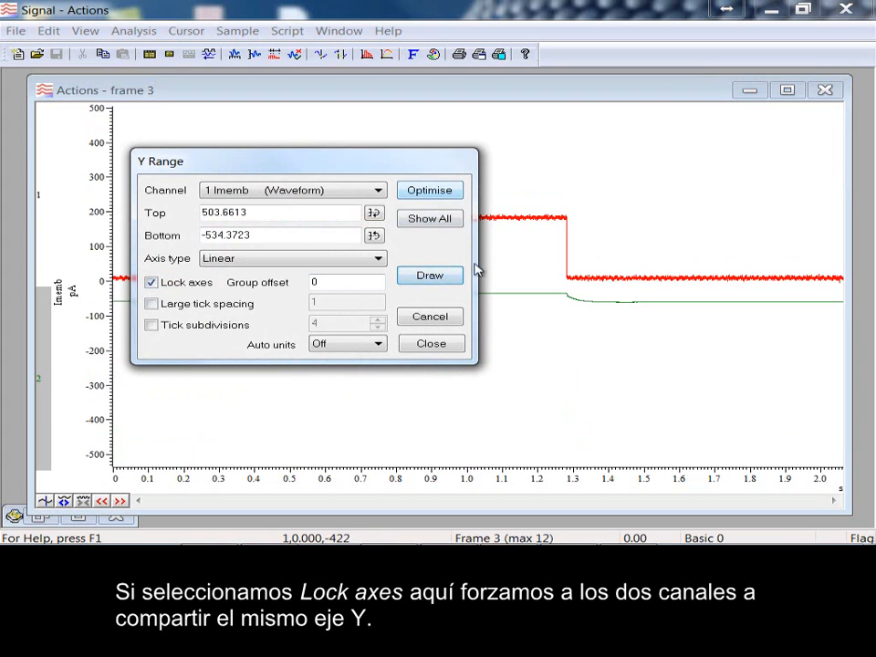
pyautogui.click(446, 352)
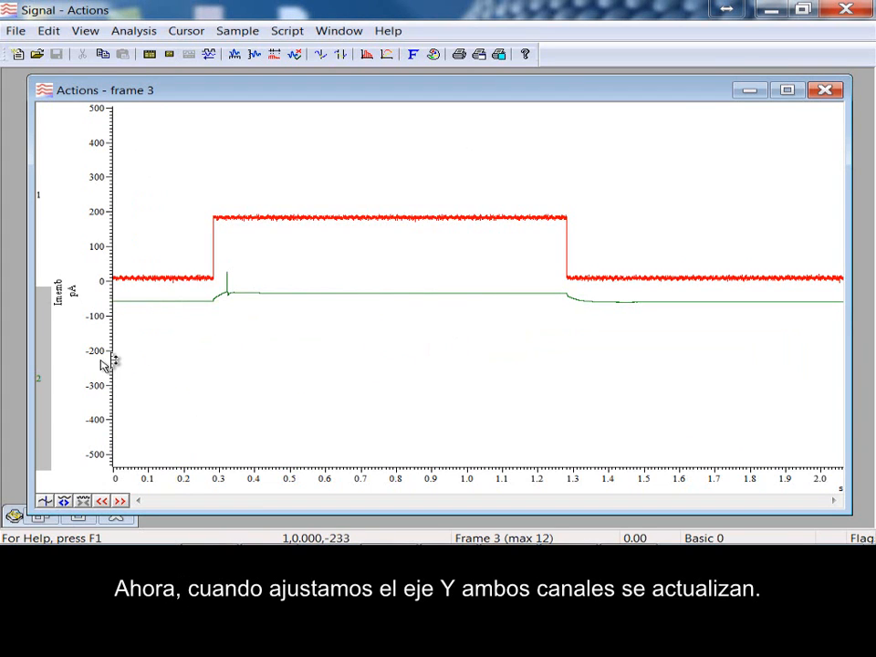
# Step: Rescale and shift the shared Y axis so it spans about -130 to 200 pA
pyautogui.moveTo(117, 361); pyautogui.dragTo(118, 393)
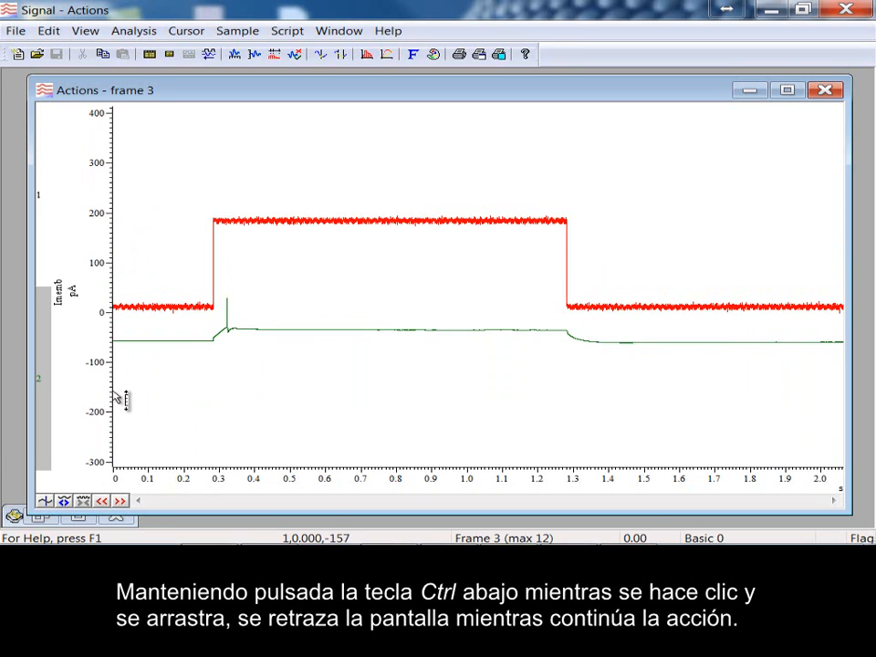
pyautogui.moveTo(113, 398); pyautogui.dragTo(130, 326)
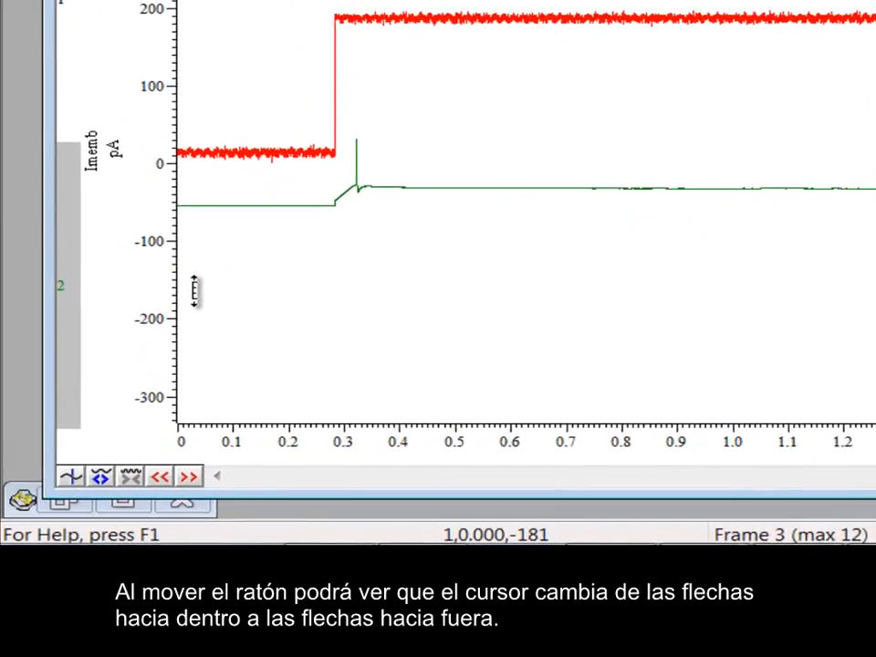
pyautogui.moveTo(245, 139); pyautogui.dragTo(234, 302)
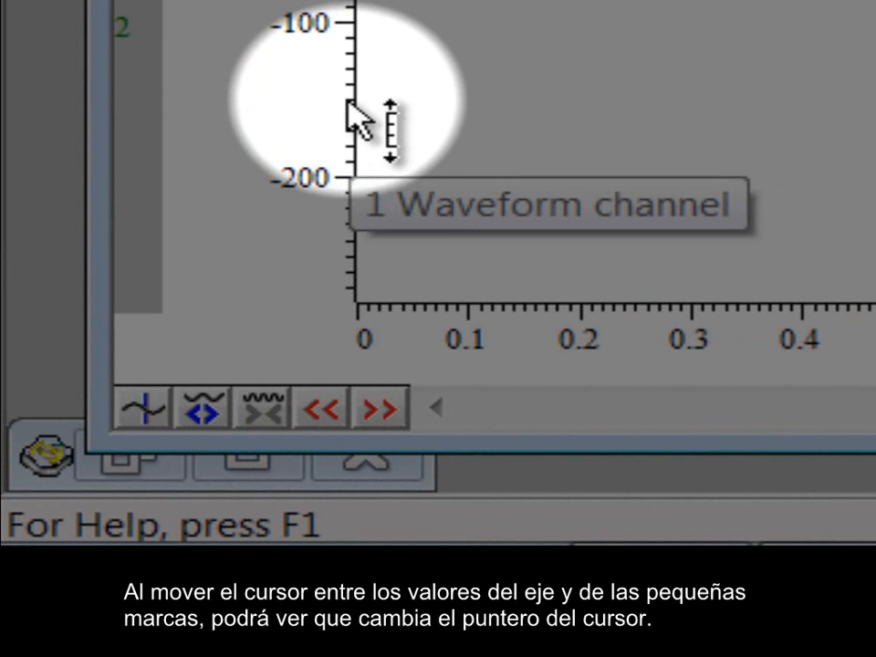
pyautogui.moveTo(292, 104)
pyautogui.mouseDown()
pyautogui.moveTo(287, 80)
pyautogui.moveTo(319, 3)
pyautogui.moveTo(319, 92)
pyautogui.moveTo(265, 380)
pyautogui.mouseUp()
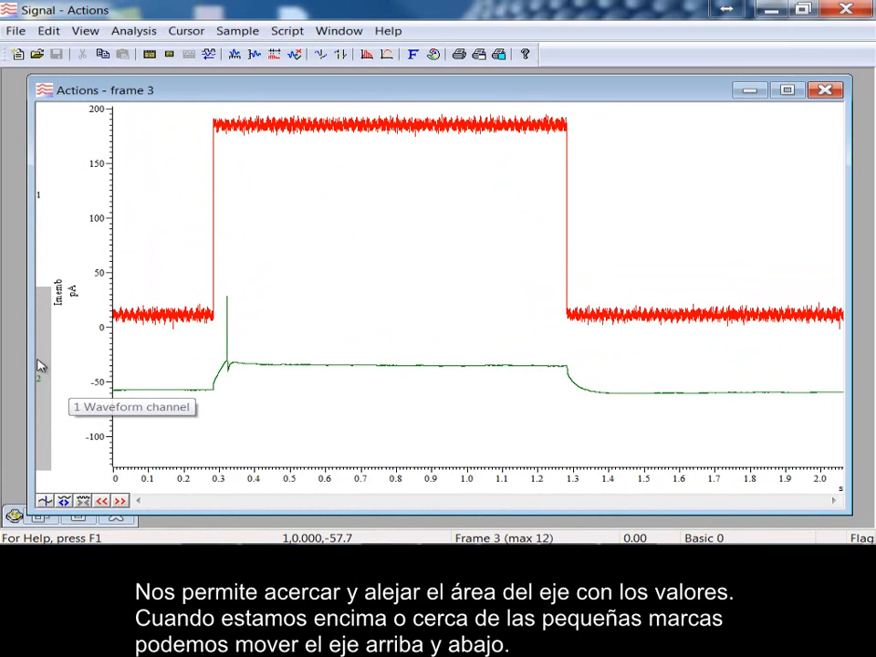
# Step: Separate channel 2 from the overlay by placing it above channel 1, and display only channel 2
pyautogui.moveTo(43, 380); pyautogui.dragTo(48, 115)
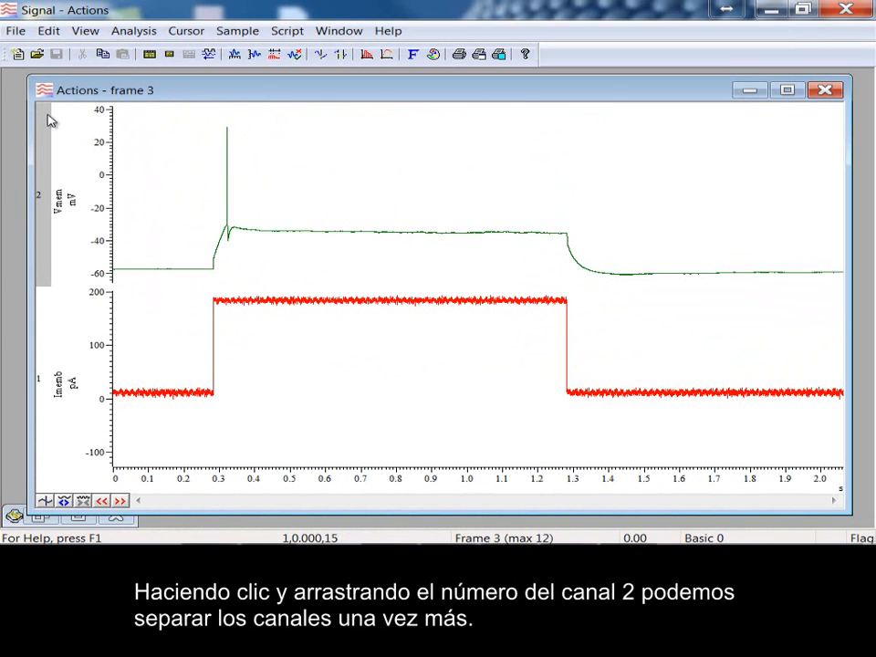
pyautogui.doubleClick(309, 237)
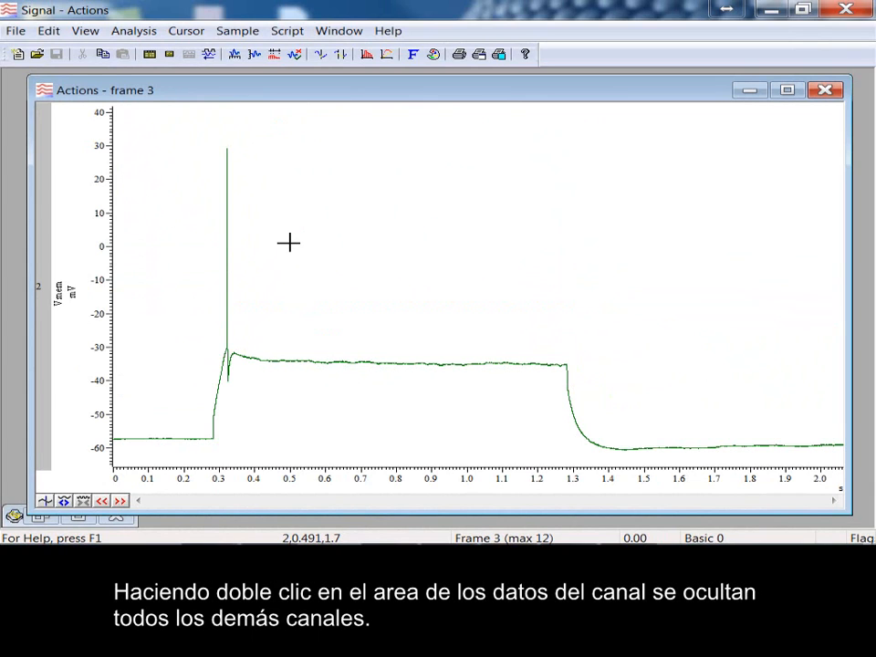
# Step: Turn on frame overdrawing and keep the frame subset at All frames in the overdraw settings
pyautogui.click(84, 31)
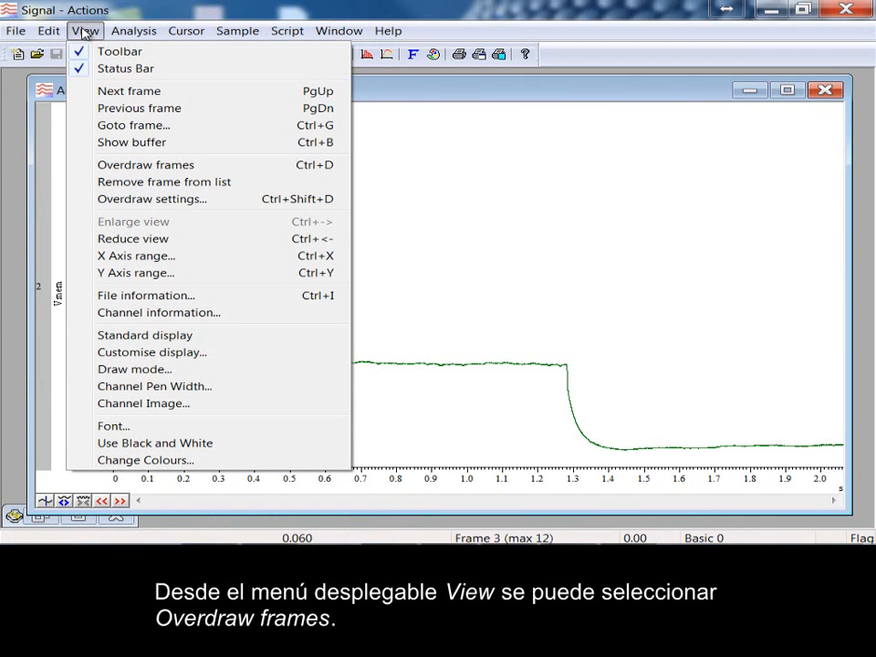
pyautogui.click(123, 165)
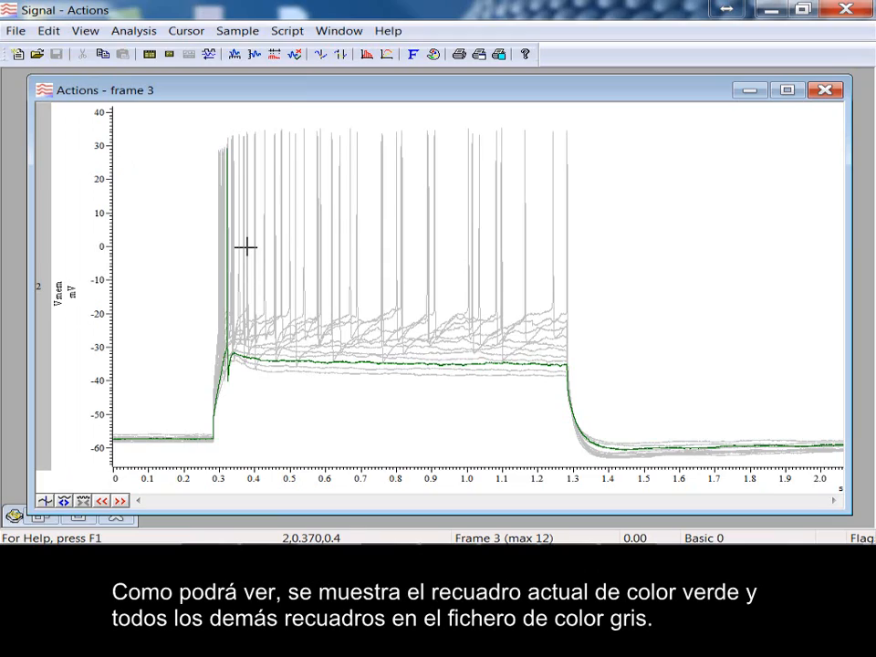
pyautogui.click(88, 31)
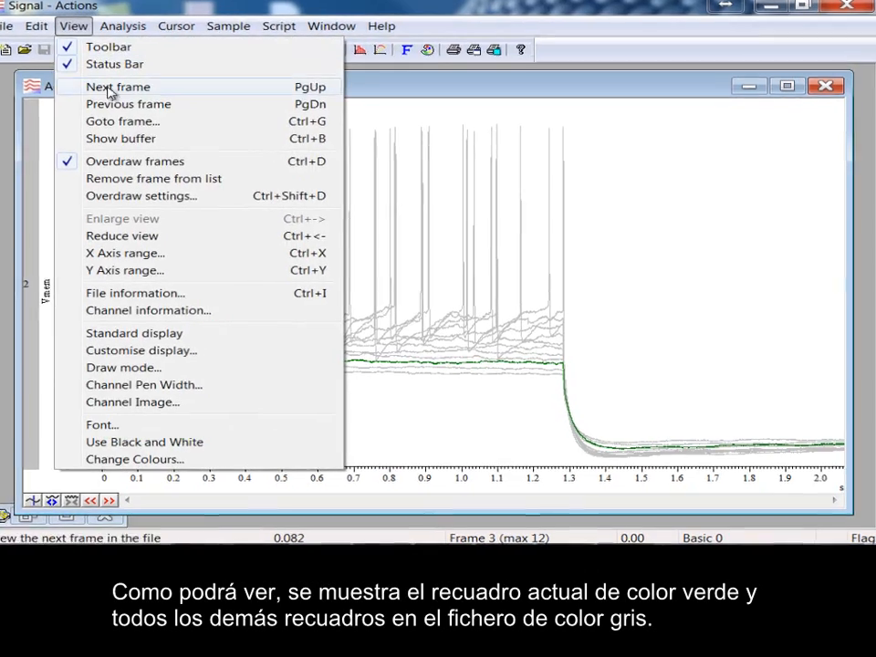
pyautogui.click(141, 195)
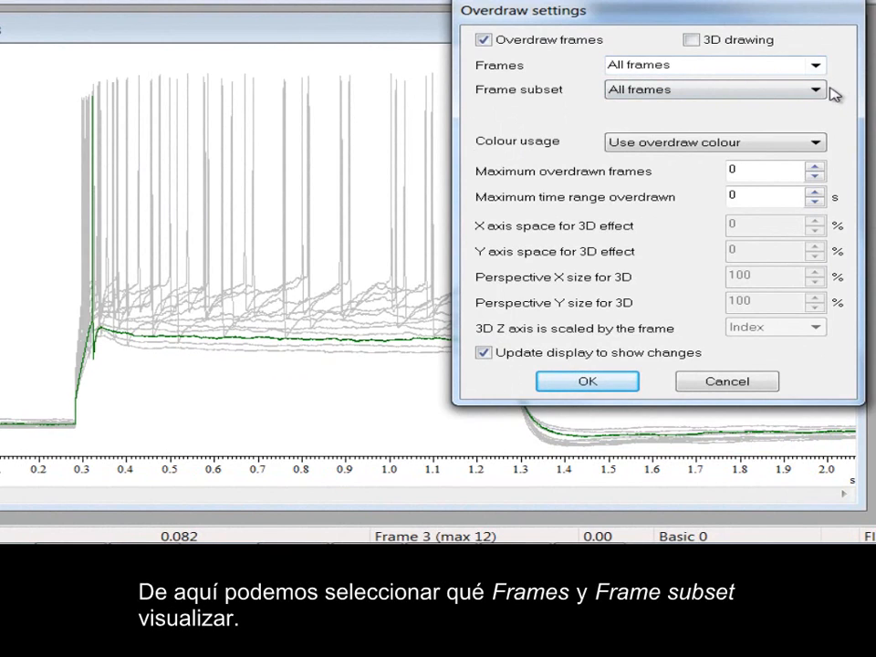
pyautogui.click(817, 90)
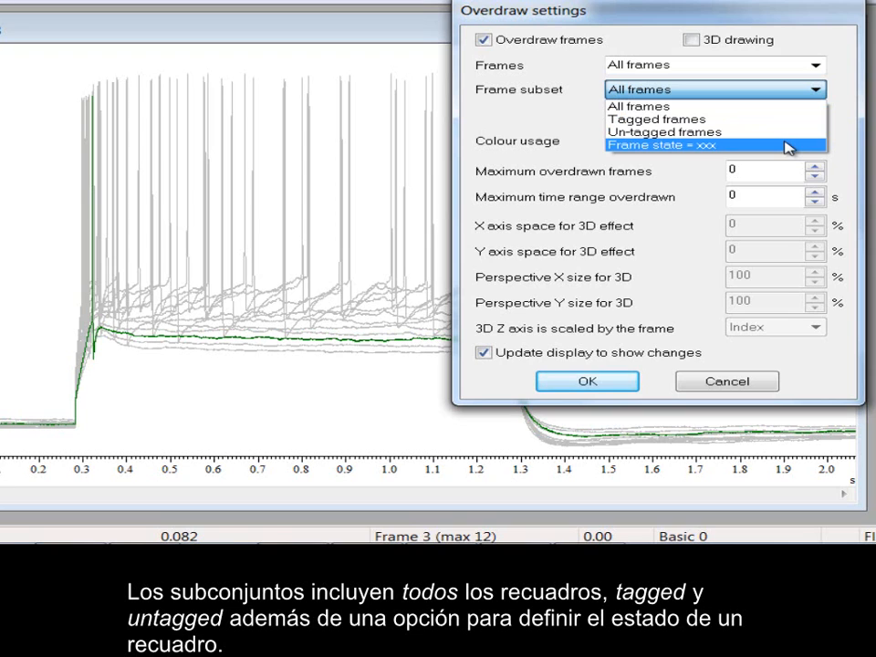
pyautogui.click(762, 107)
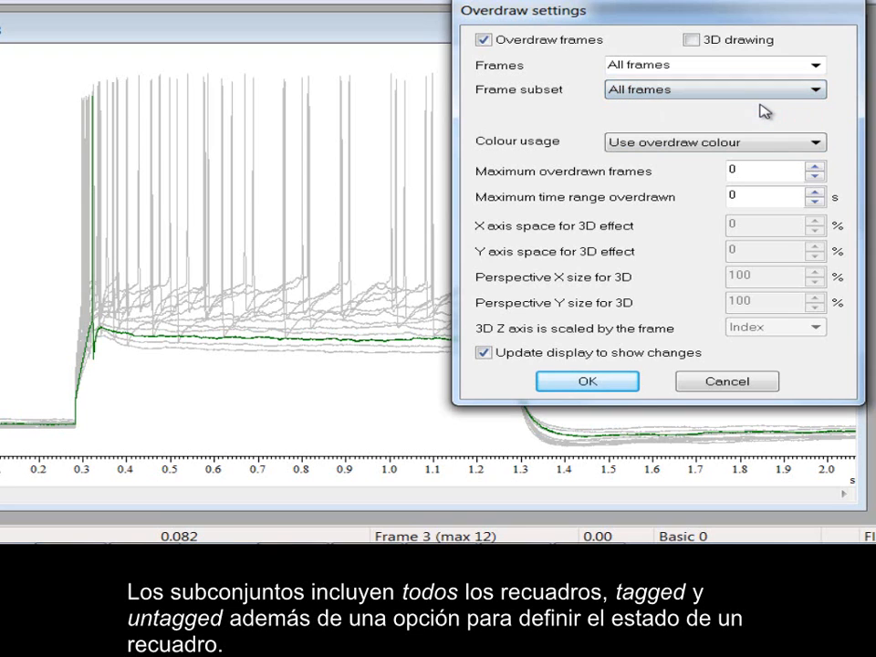
# Step: Try colour cycling, half intensity, no colour variation and fade to background for the overdrawn frames, and return to Use overdraw colour
pyautogui.click(751, 148)
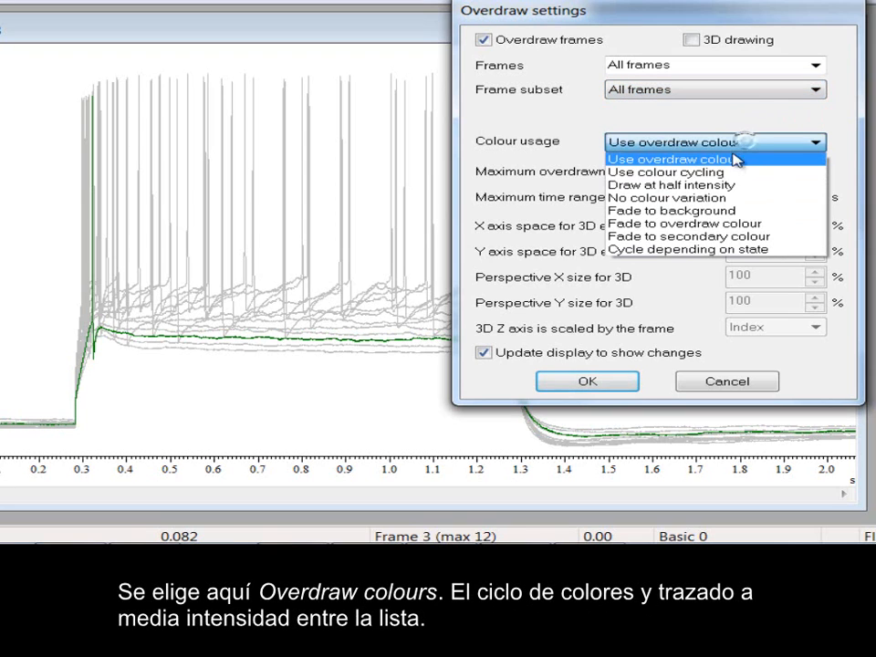
pyautogui.click(731, 176)
pyautogui.click(721, 143)
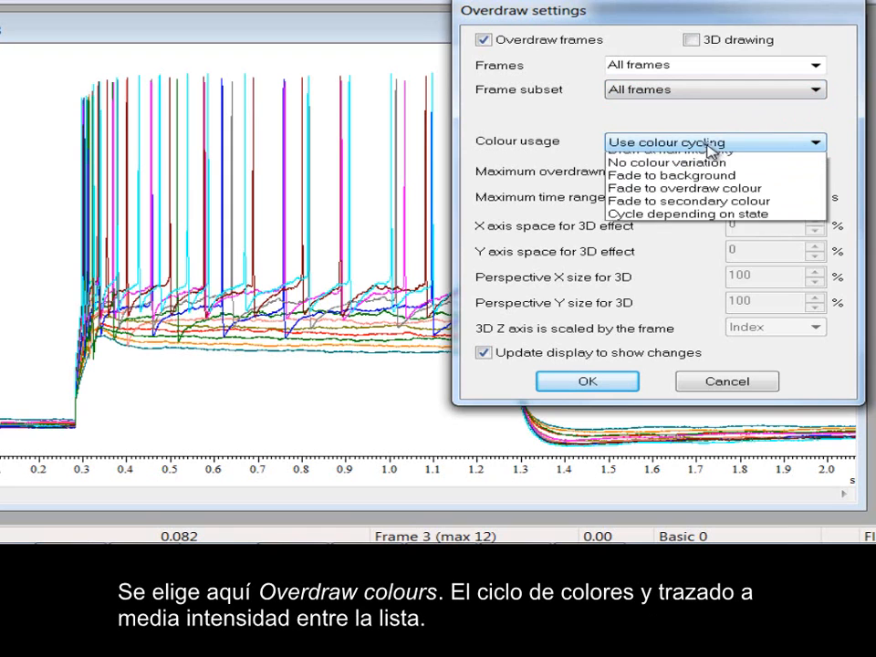
pyautogui.click(716, 187)
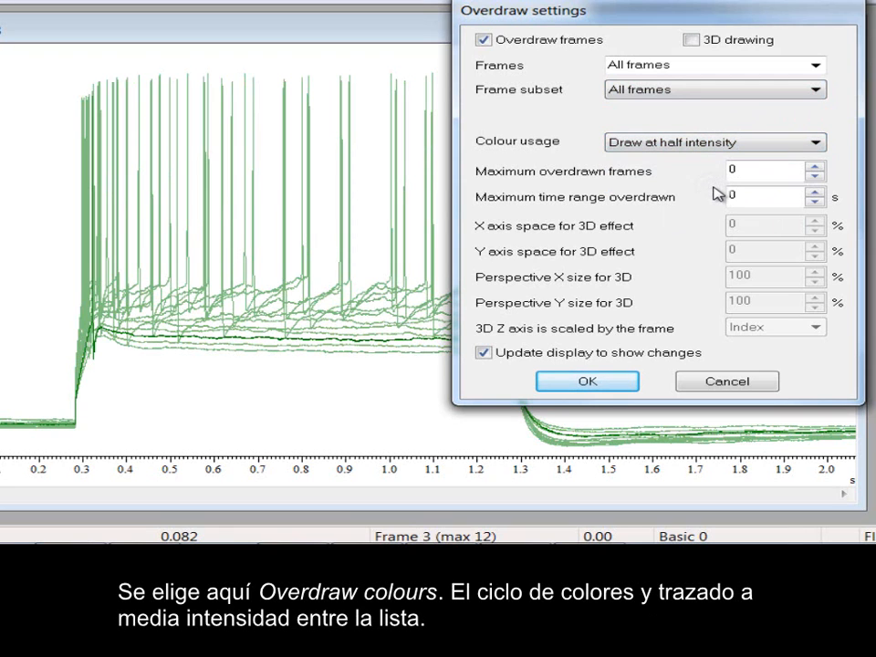
pyautogui.click(700, 146)
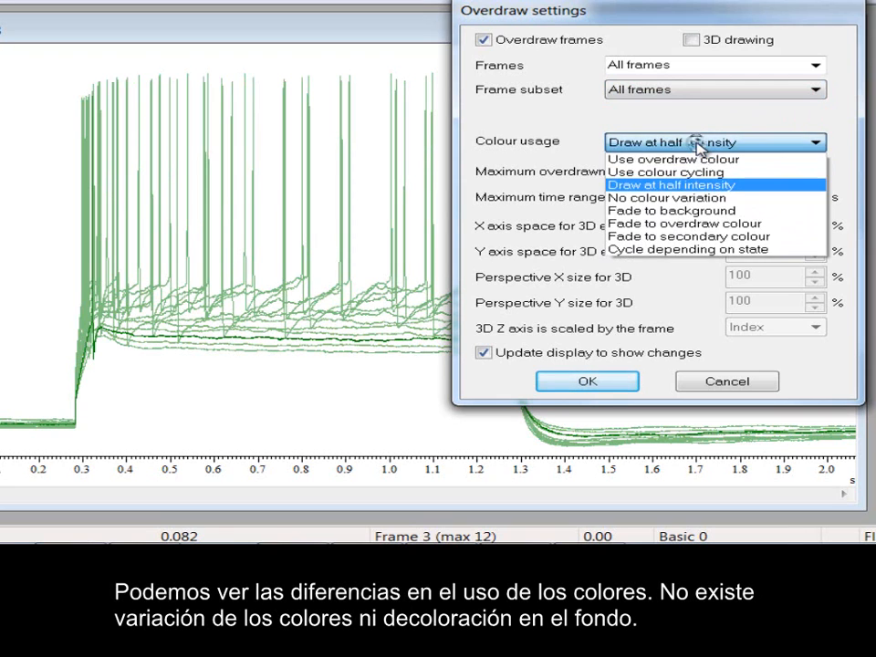
pyautogui.click(703, 198)
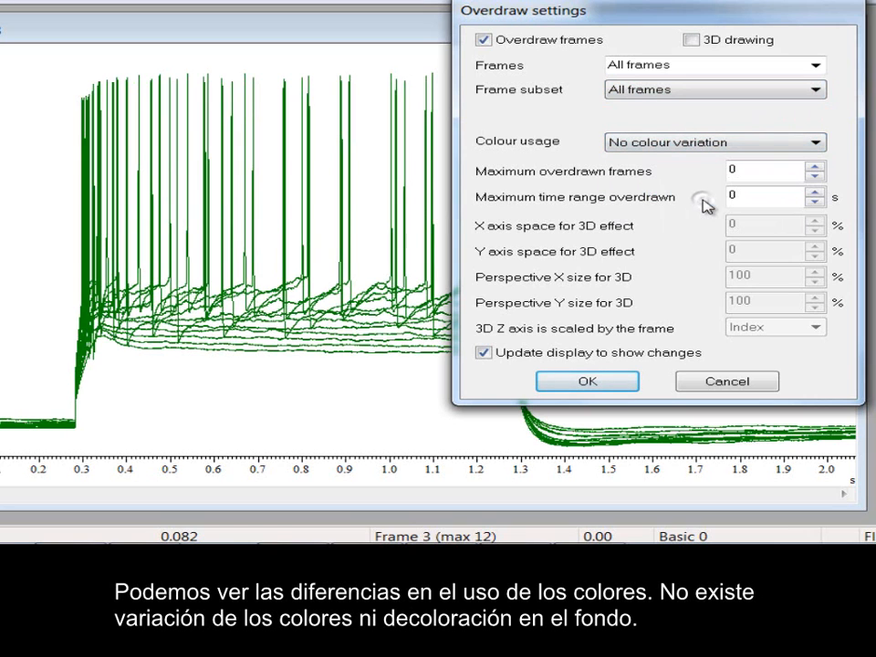
pyautogui.click(694, 144)
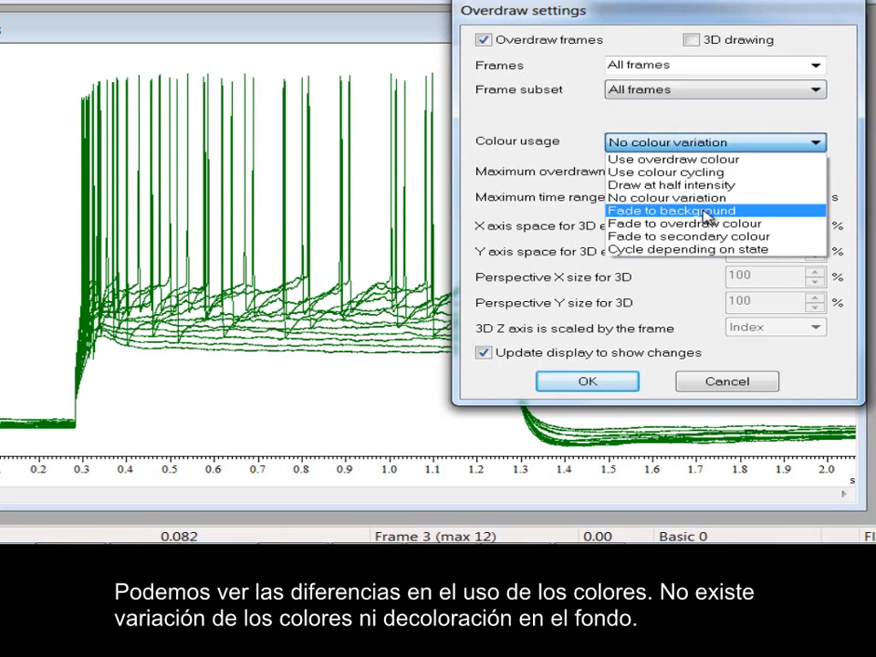
pyautogui.click(703, 210)
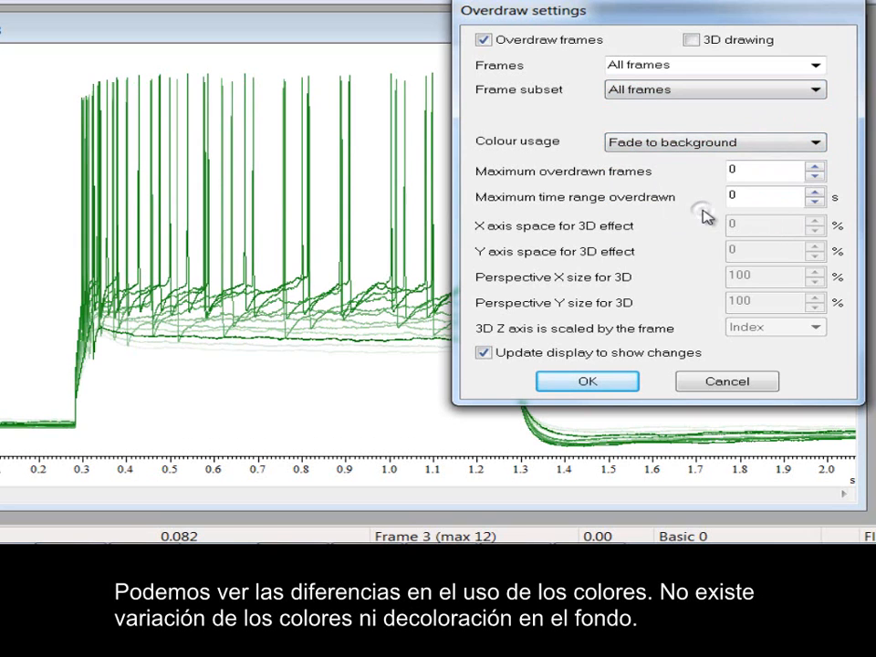
pyautogui.click(723, 146)
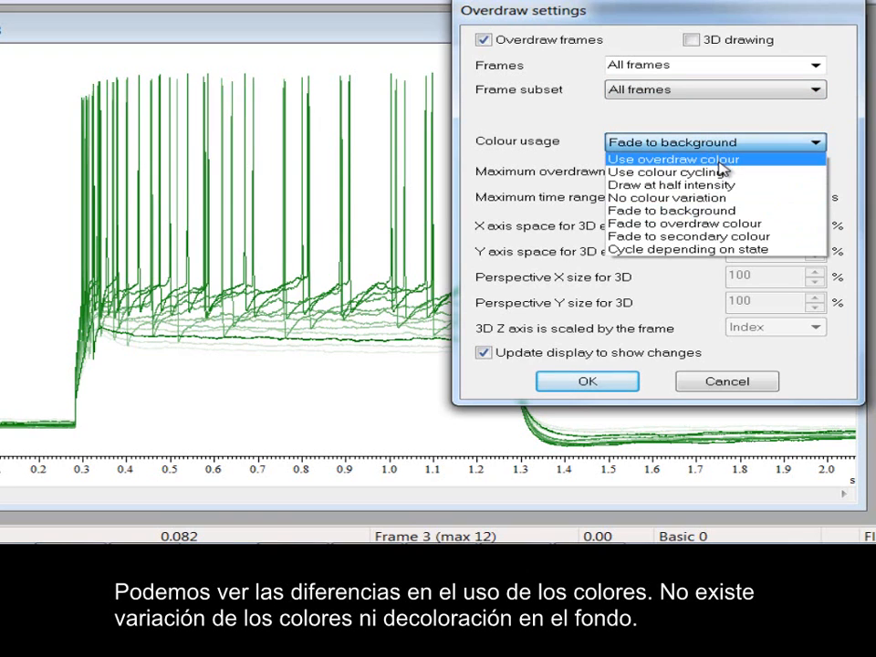
pyautogui.click(713, 161)
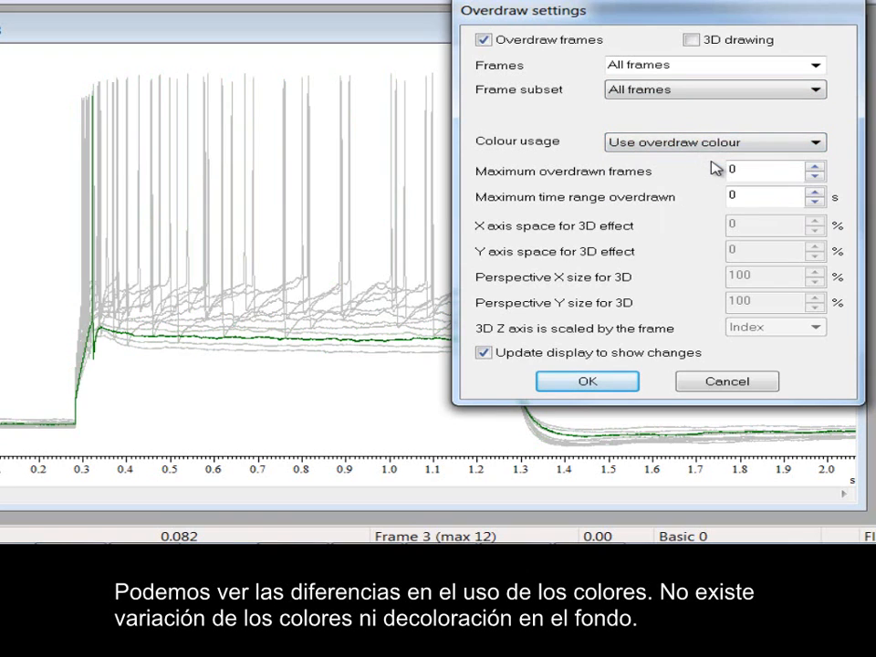
# Step: Set the overdraw frame subset to Tagged frames and close the overdraw settings
pyautogui.click(715, 88)
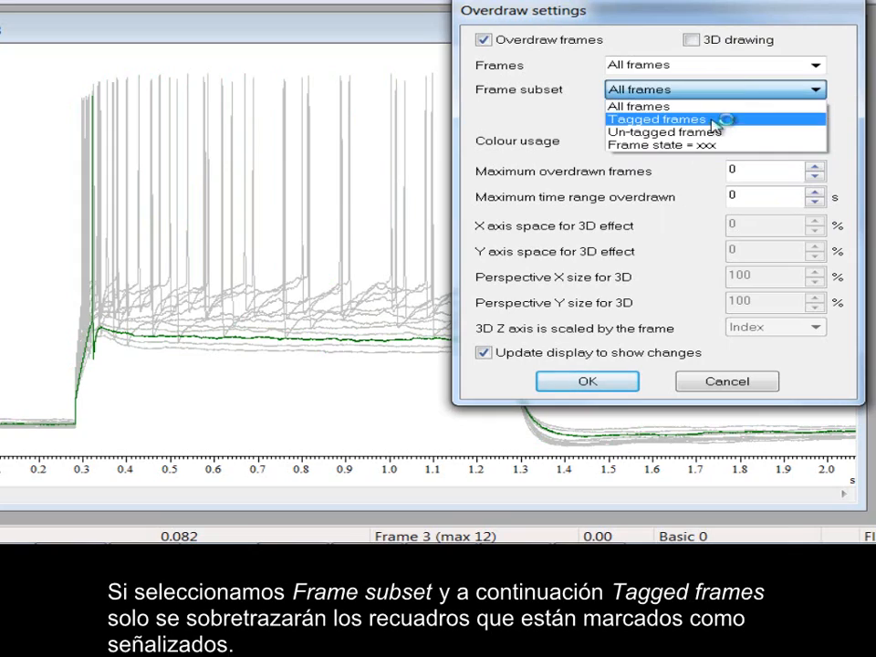
pyautogui.click(721, 117)
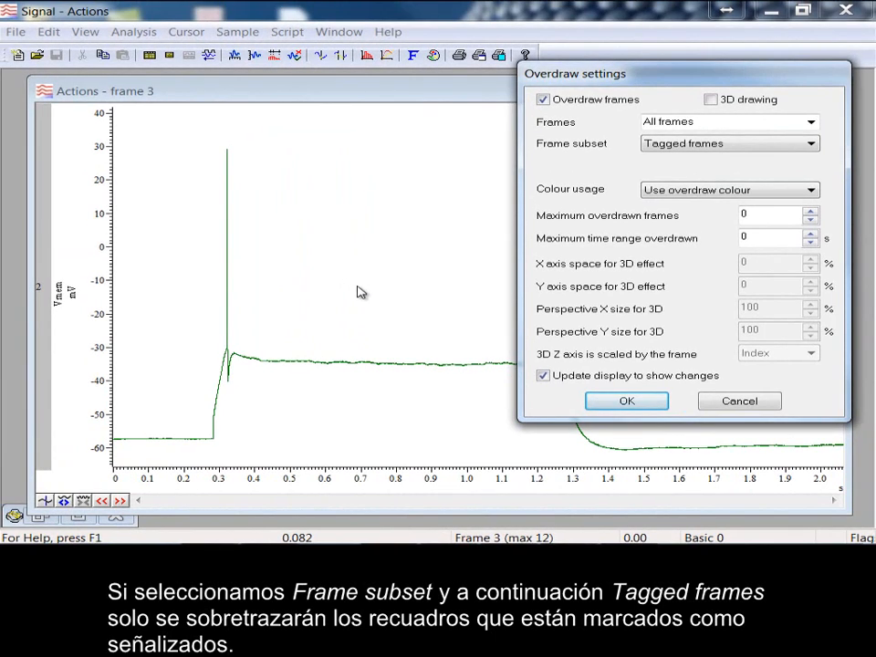
pyautogui.click(740, 401)
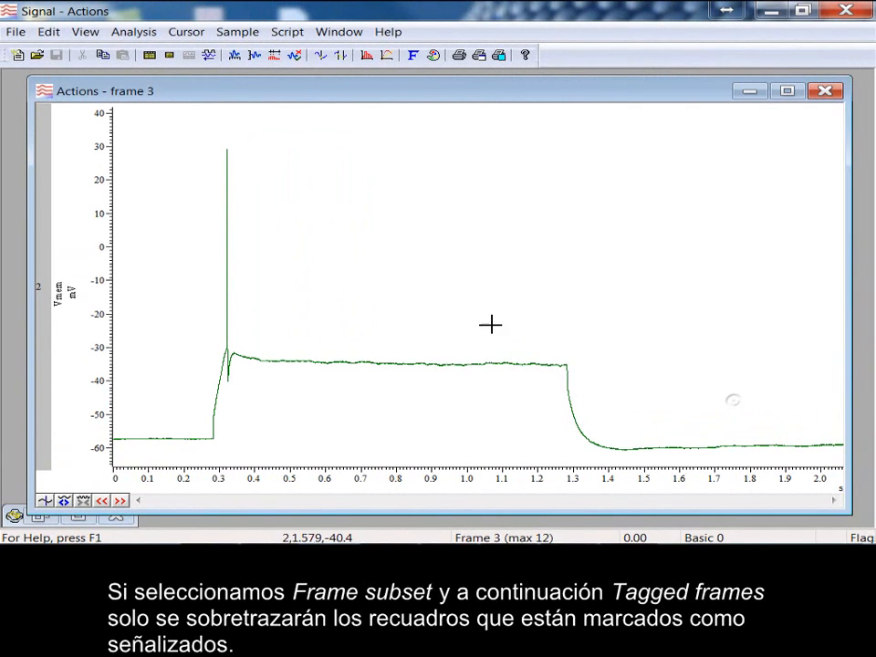
# Step: Tag frames 3, 5 and 8 for overdrawing and advance to frame 9
pyautogui.hotkey('ctrl', 't')
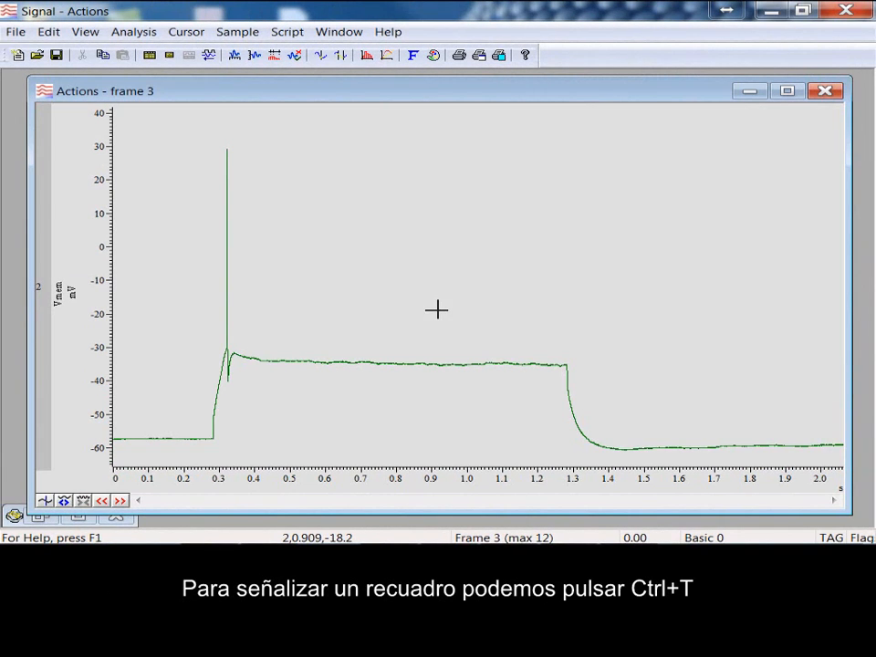
pyautogui.click(120, 500)
pyautogui.click(120, 500)
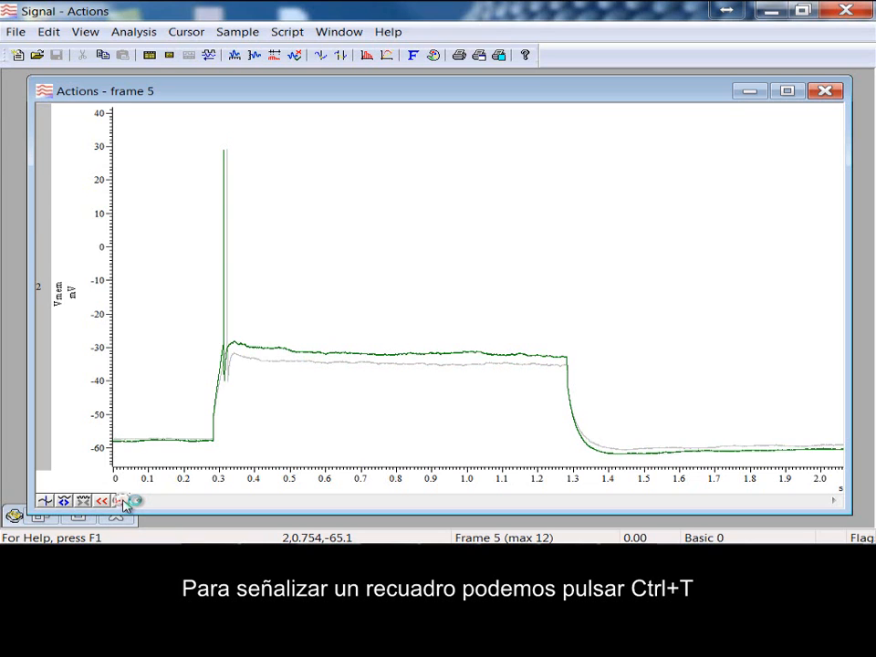
pyautogui.hotkey('ctrl', 't')
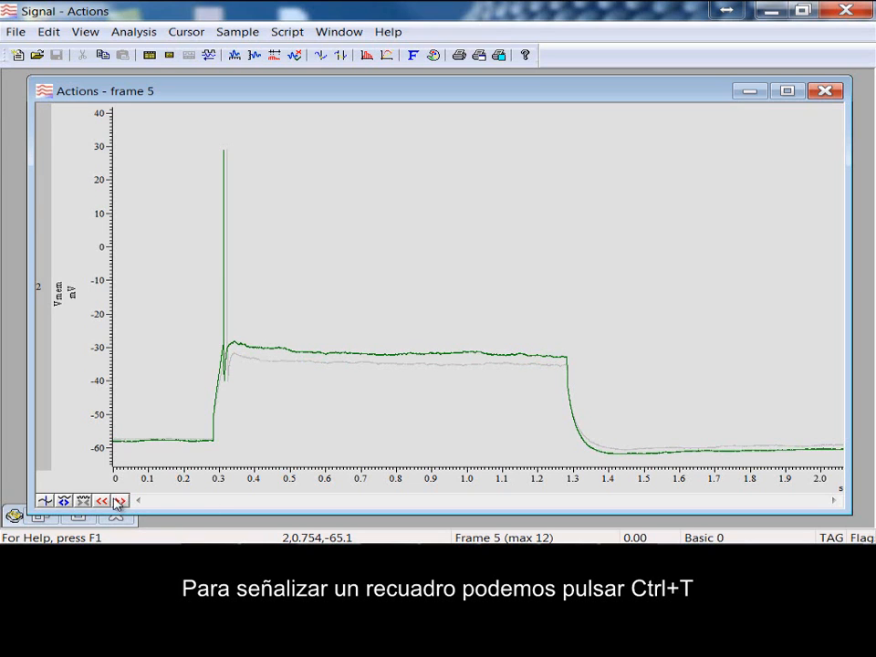
pyautogui.click(119, 501)
pyautogui.click(119, 501)
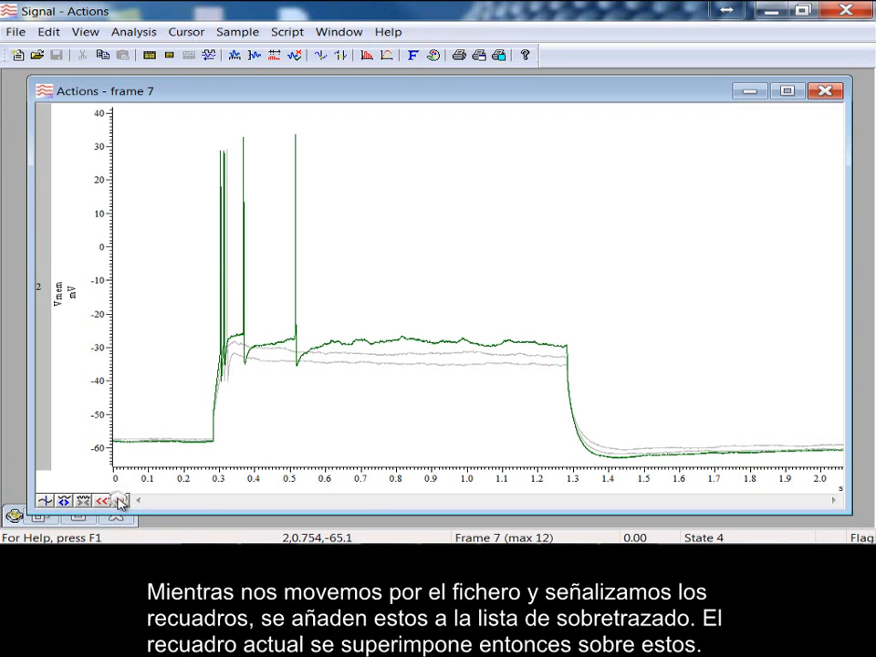
pyautogui.click(120, 500)
pyautogui.hotkey('ctrl', 't')
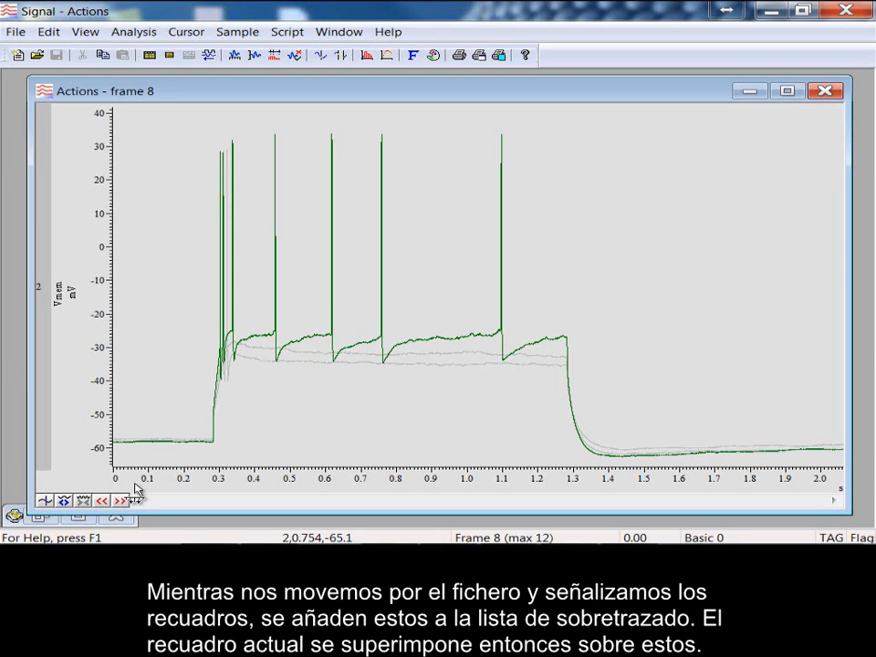
pyautogui.click(119, 500)
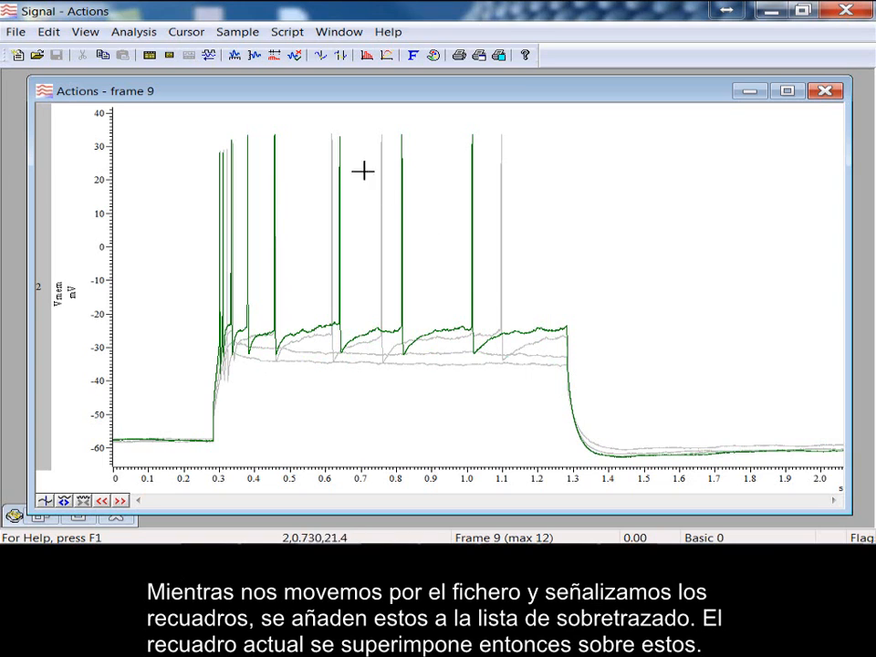
# Step: Open the overdraw settings and switch the frame subset to Un-tagged frames
pyautogui.rightClick(208, 139)
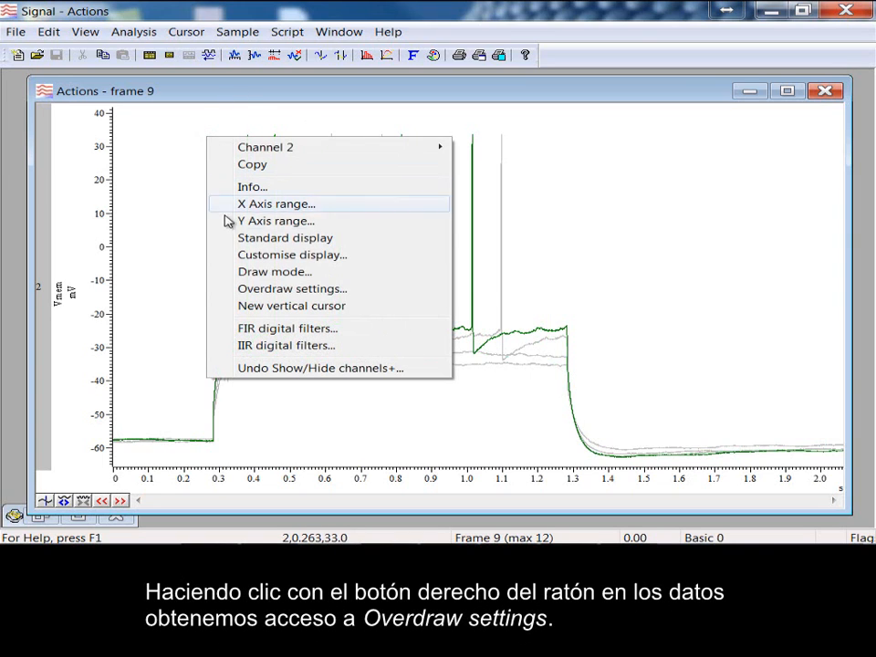
pyautogui.click(392, 298)
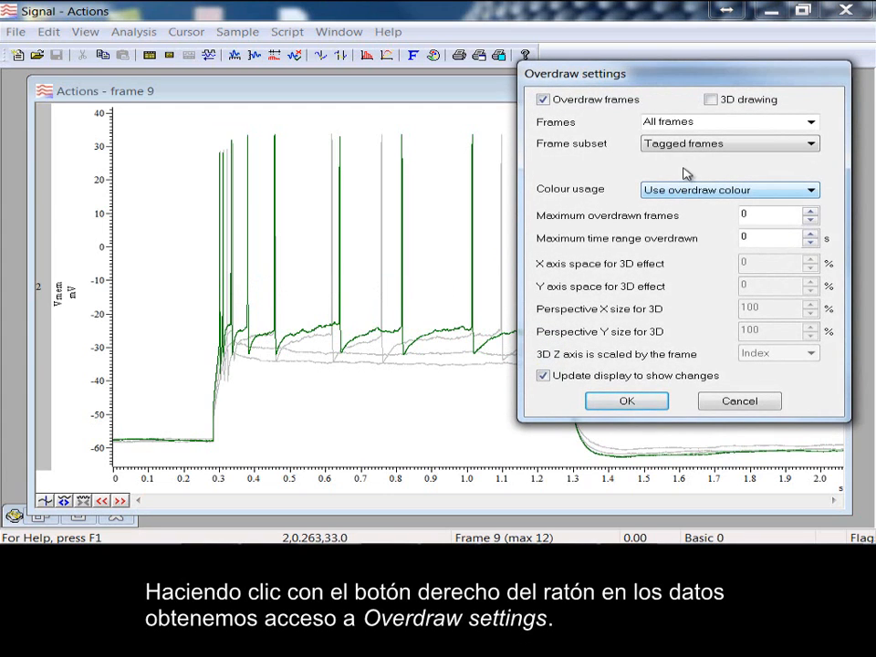
pyautogui.click(684, 146)
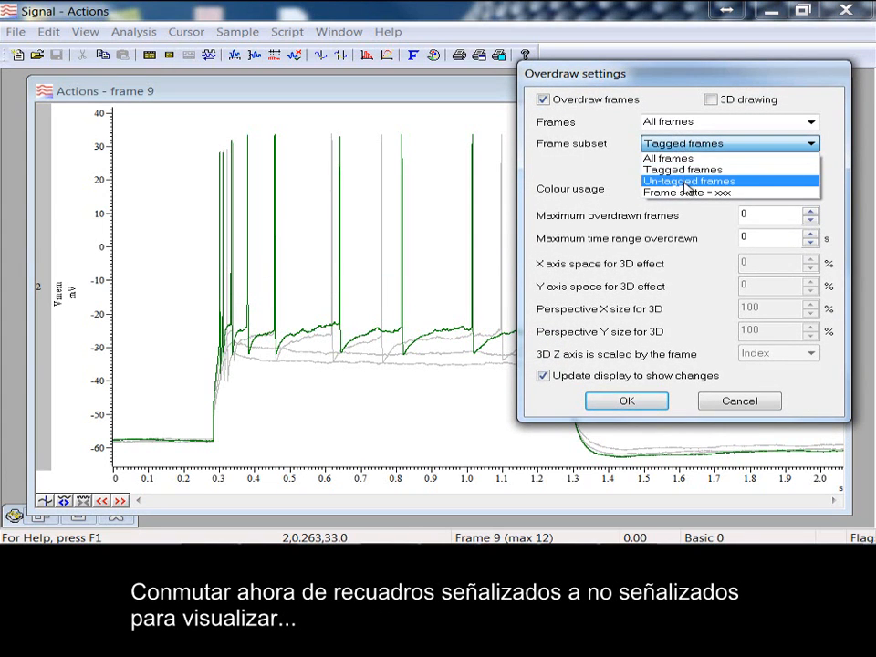
pyautogui.click(687, 181)
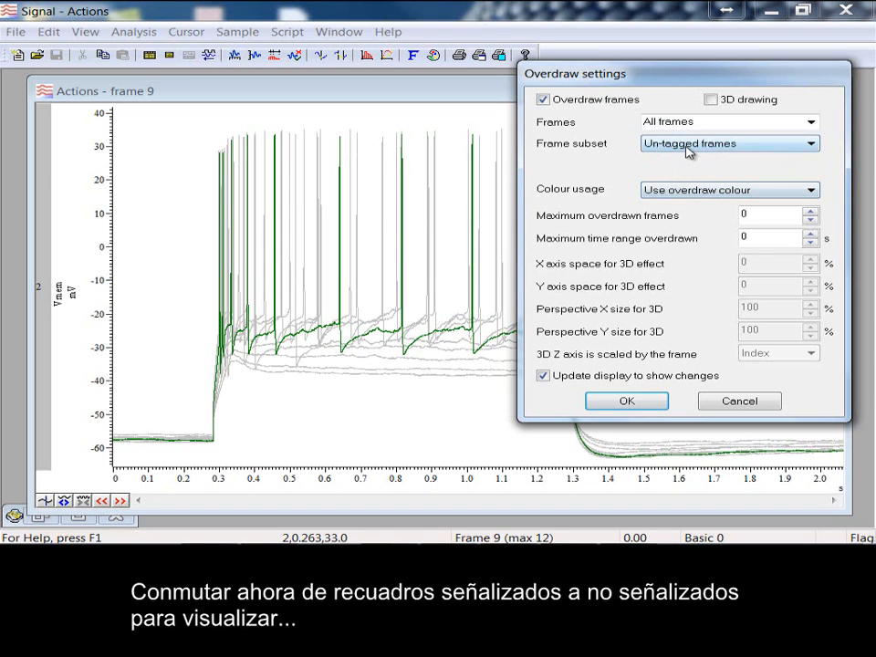
# Step: Restrict the overdraw frame subset to Frame state = xxx with selected frame state 4, and apply the settings
pyautogui.click(689, 149)
pyautogui.click(694, 192)
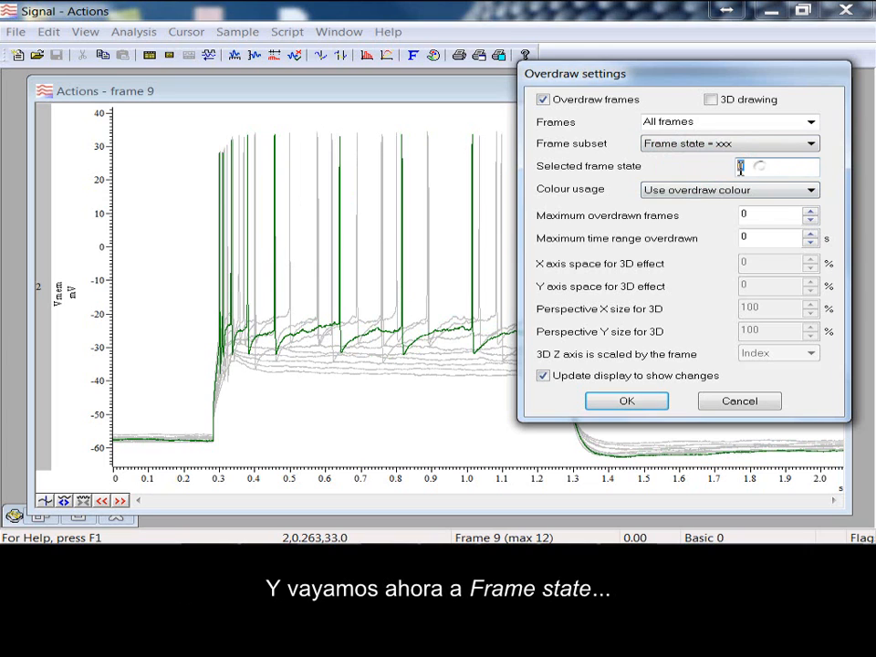
pyautogui.moveTo(741, 168); pyautogui.dragTo(731, 173)
pyautogui.write('4')
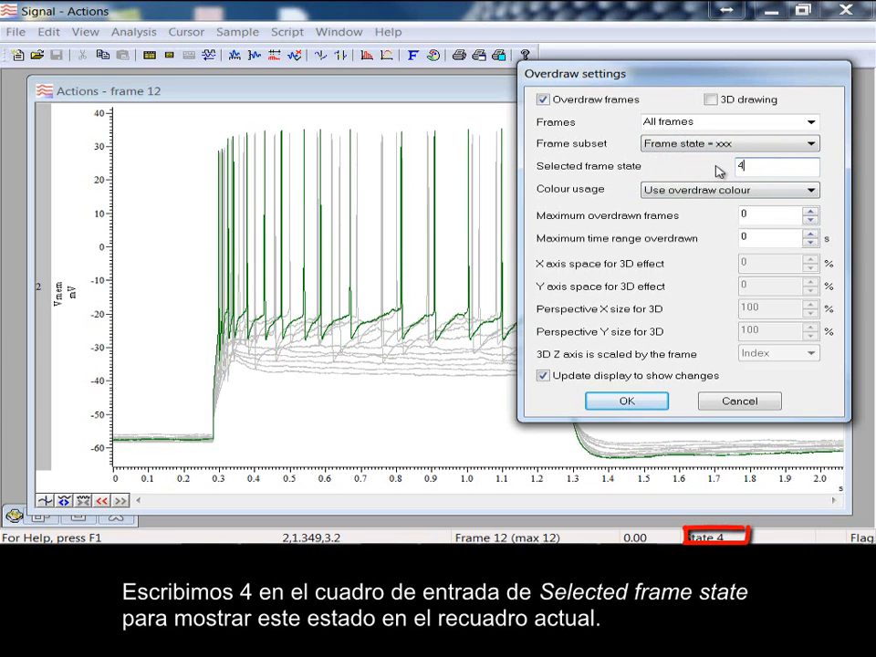
pyautogui.click(639, 400)
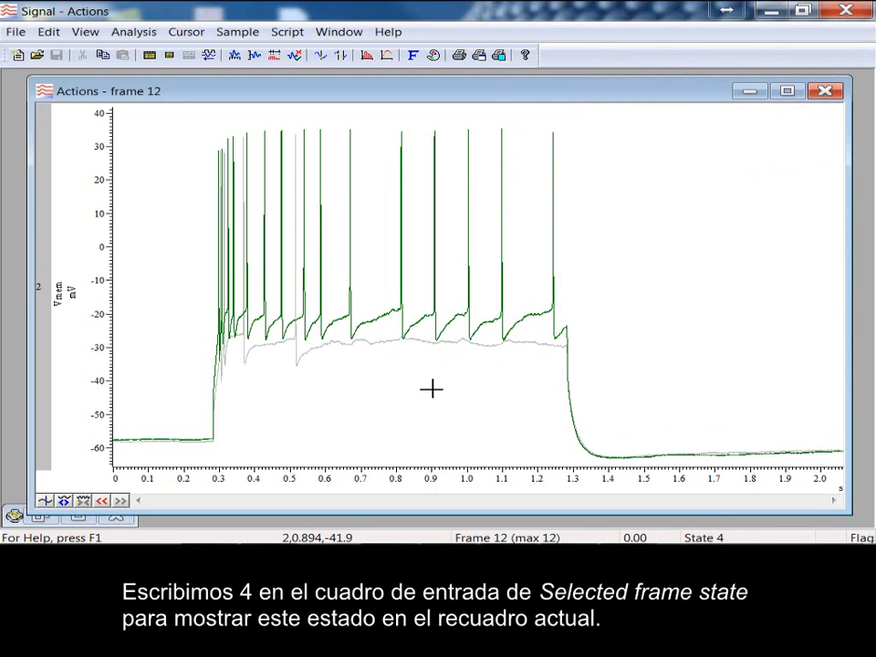
# Step: Set the overdraw frame subset back to All frames and turn on 3D drawing
pyautogui.rightClick(595, 287)
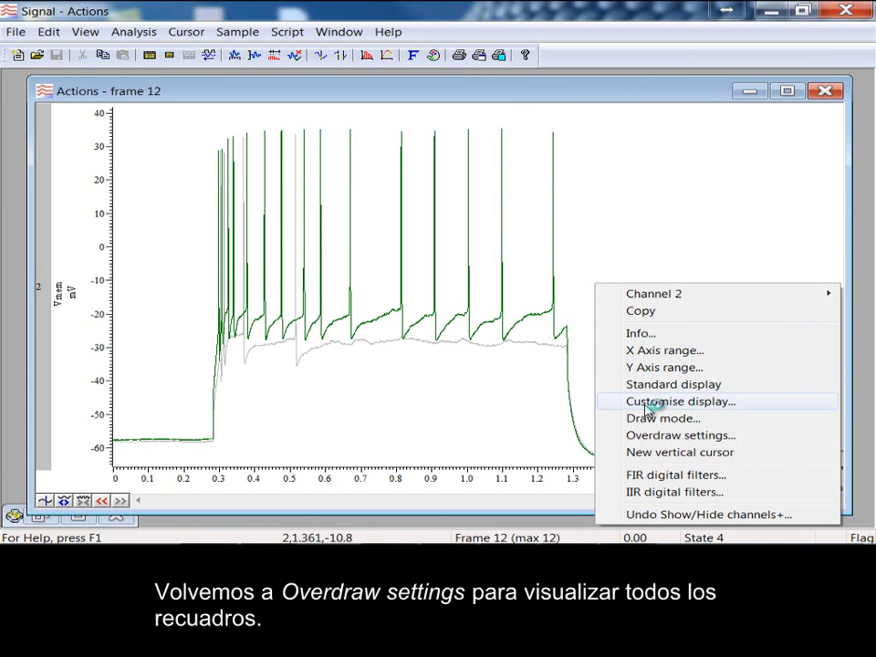
pyautogui.click(653, 435)
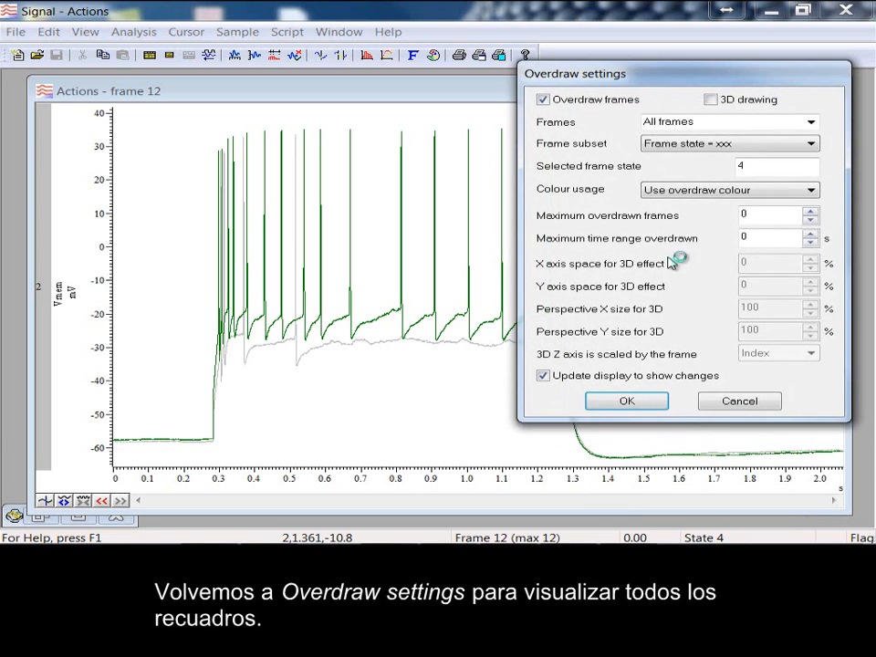
pyautogui.click(708, 146)
pyautogui.click(705, 160)
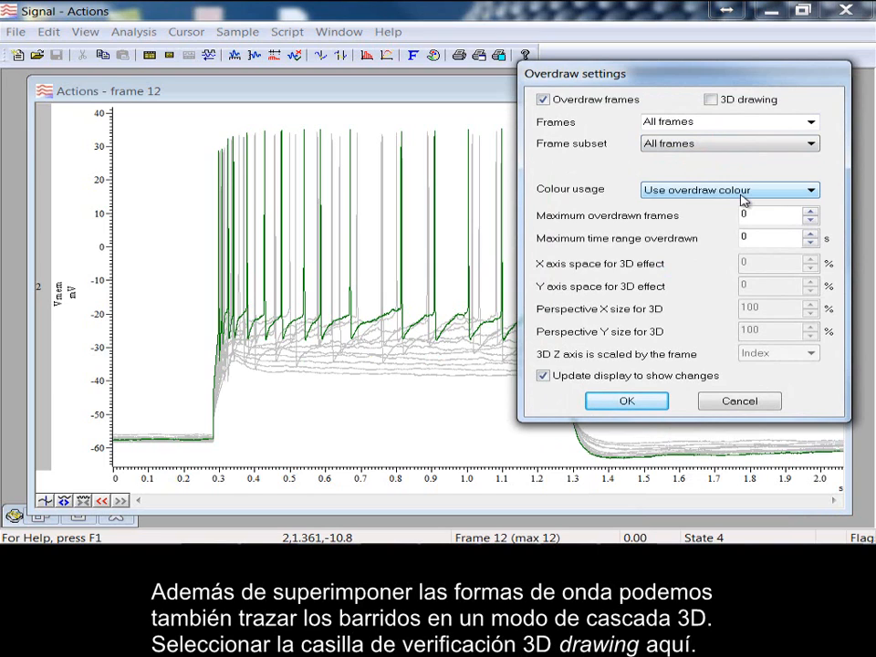
pyautogui.click(720, 101)
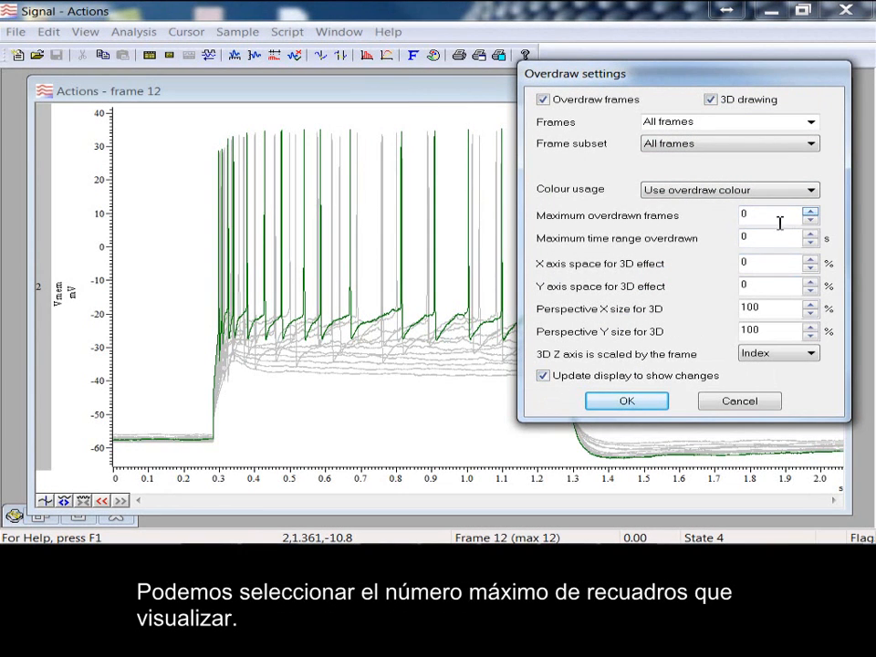
# Step: Try raising the maximum overdrawn frames to 5, and return the limit to 0
pyautogui.click(811, 211)
pyautogui.click(810, 211)
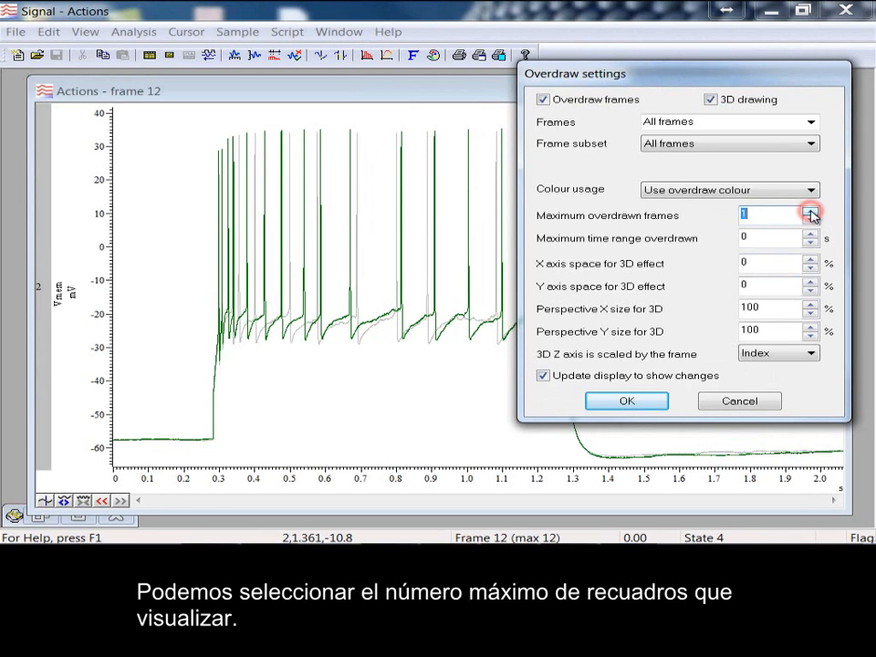
pyautogui.click(810, 211)
pyautogui.click(810, 211)
pyautogui.click(810, 211)
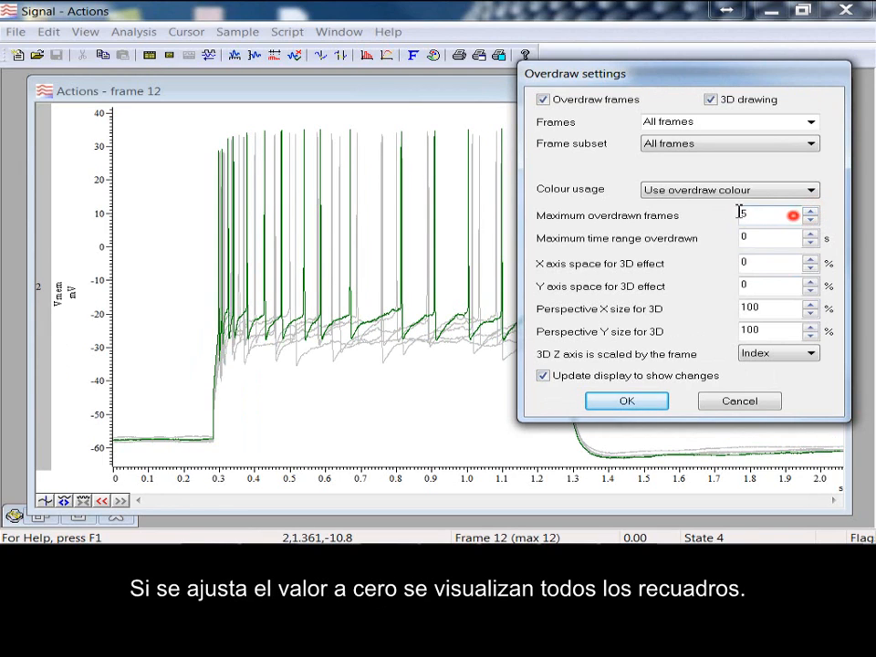
pyautogui.write('0')
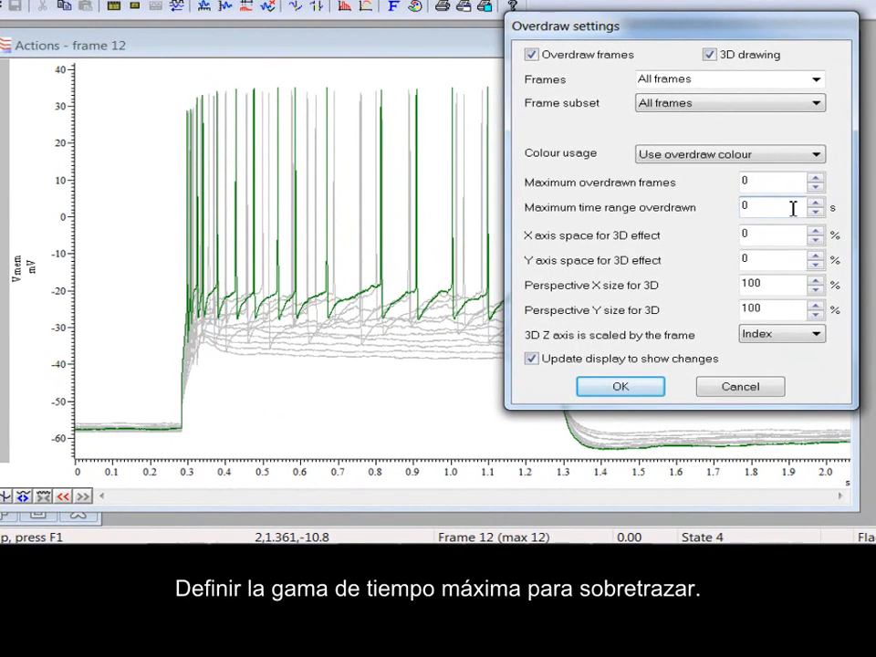
# Step: Try a maximum overdrawn time range of 1 s, and return it to 0
pyautogui.doubleClick(792, 208)
pyautogui.write('1')
pyautogui.moveTo(765, 209); pyautogui.dragTo(724, 209)
# Step: Set the X axis space for the 3D effect to 13%
pyautogui.click(817, 232)
pyautogui.click(817, 232)
pyautogui.click(817, 232)
pyautogui.click(817, 232)
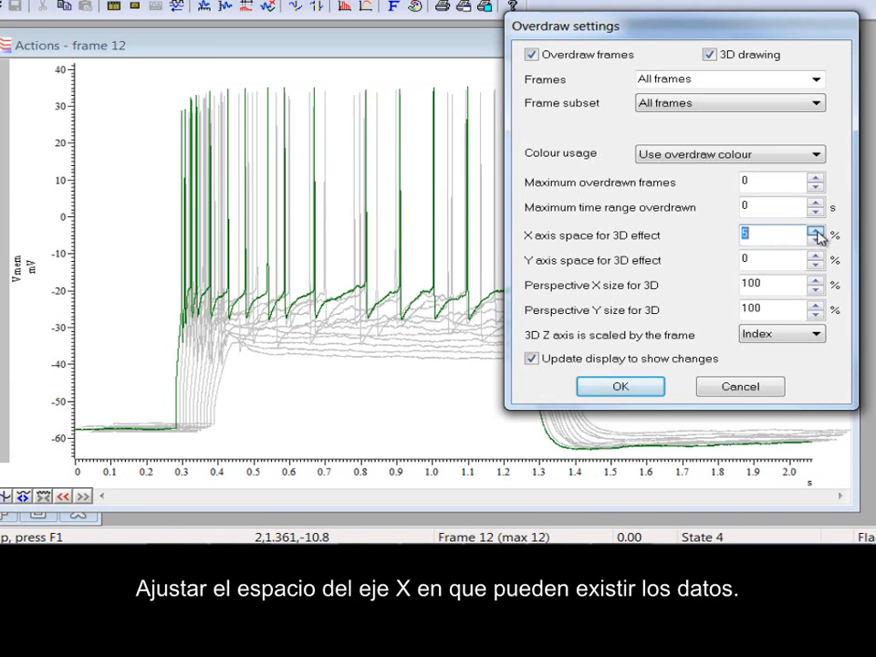
pyautogui.click(817, 232)
pyautogui.click(817, 231)
pyautogui.click(817, 232)
pyautogui.click(817, 232)
pyautogui.click(817, 232)
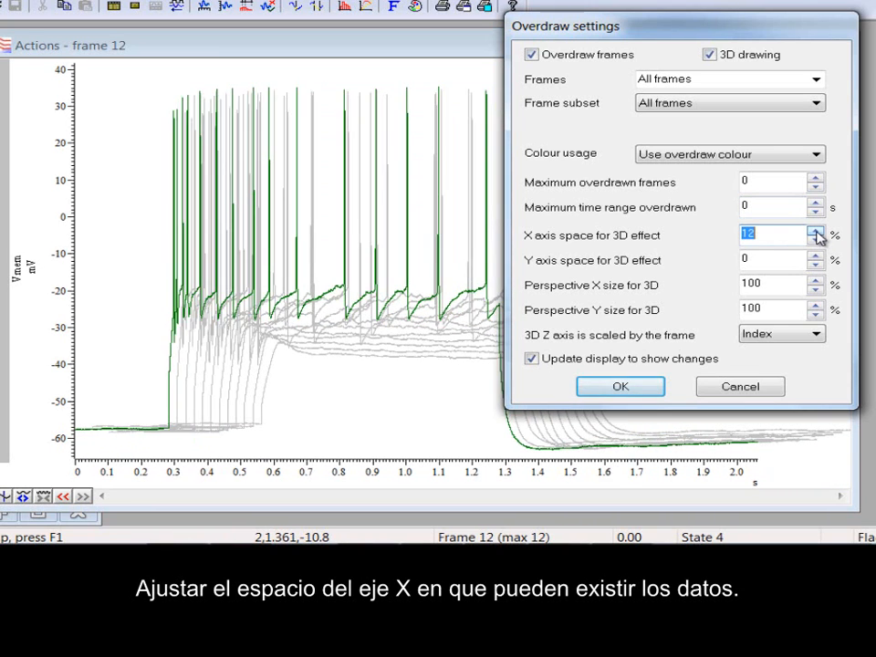
pyautogui.click(817, 232)
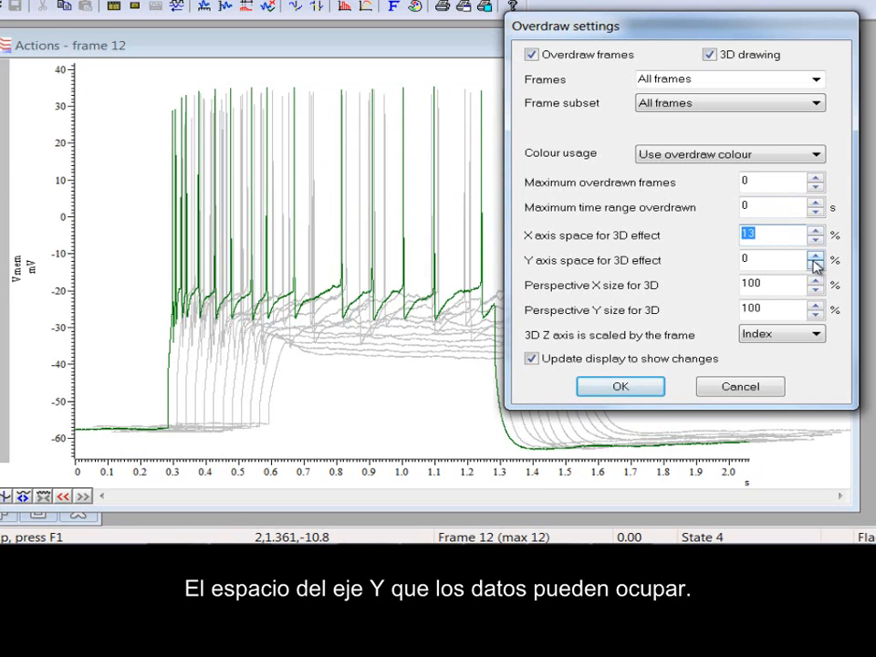
# Step: Set the Y axis space for the 3D effect to 16%
pyautogui.click(817, 257)
pyautogui.click(817, 257)
pyautogui.click(817, 257)
pyautogui.click(817, 257)
pyautogui.click(817, 256)
pyautogui.click(817, 257)
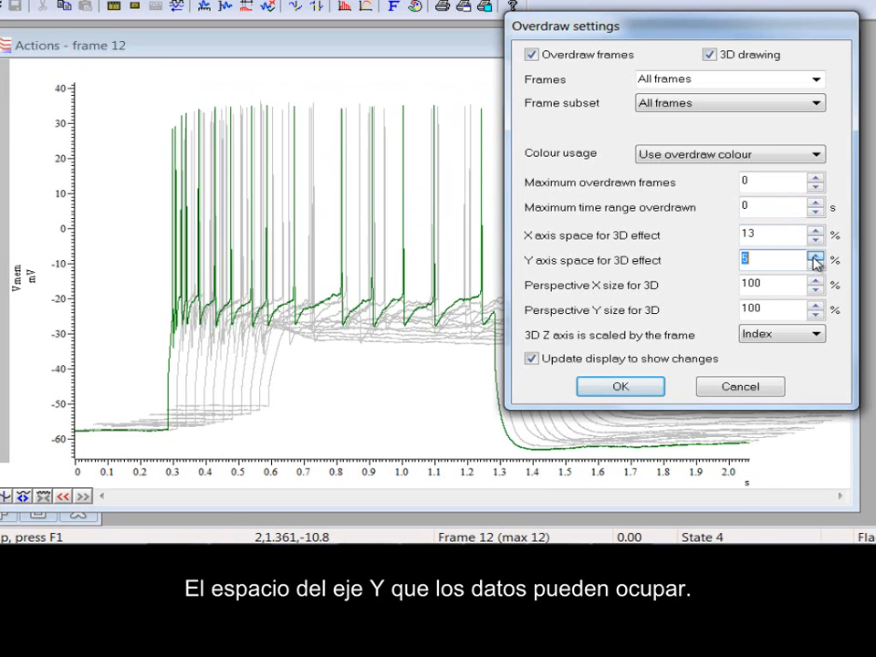
pyautogui.click(817, 256)
pyautogui.click(817, 257)
pyautogui.click(815, 259)
pyautogui.click(815, 258)
pyautogui.click(815, 258)
pyautogui.click(815, 258)
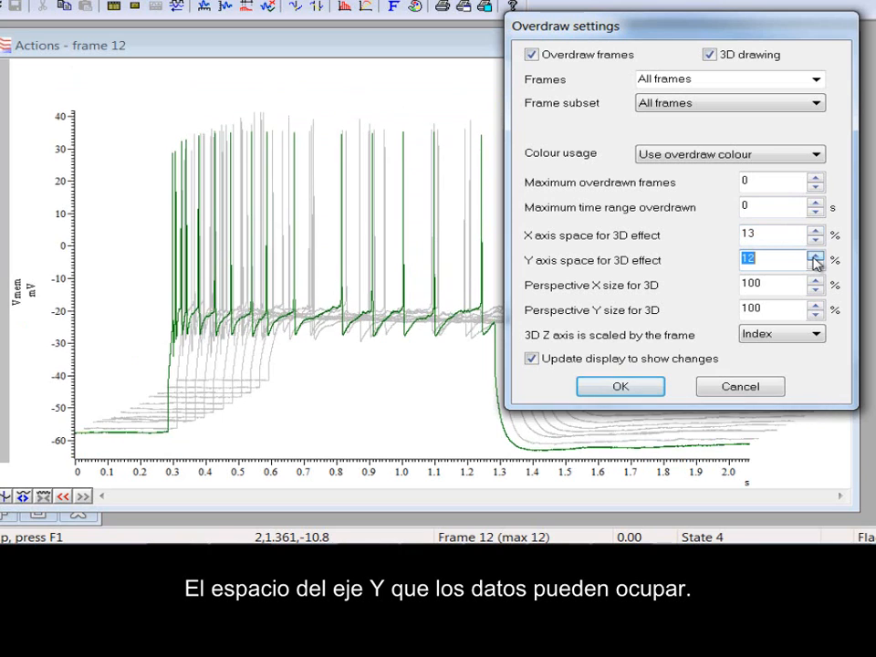
pyautogui.click(815, 258)
pyautogui.click(815, 258)
pyautogui.click(815, 258)
pyautogui.click(815, 259)
# Step: Try reducing the 3D perspective X size, and return it to 100%
pyautogui.click(817, 282)
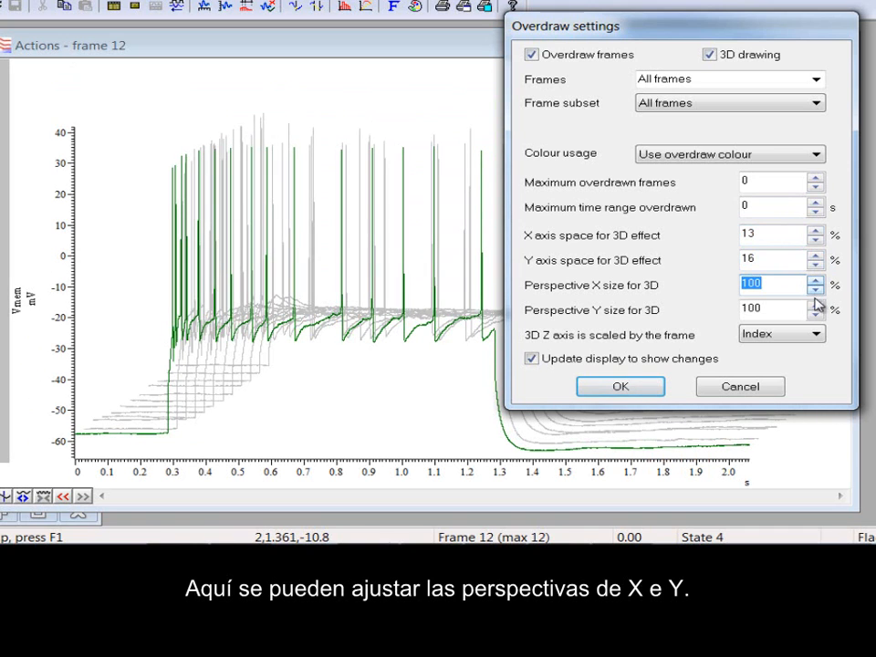
pyautogui.click(816, 290)
pyautogui.click(817, 290)
pyautogui.click(817, 291)
pyautogui.click(816, 291)
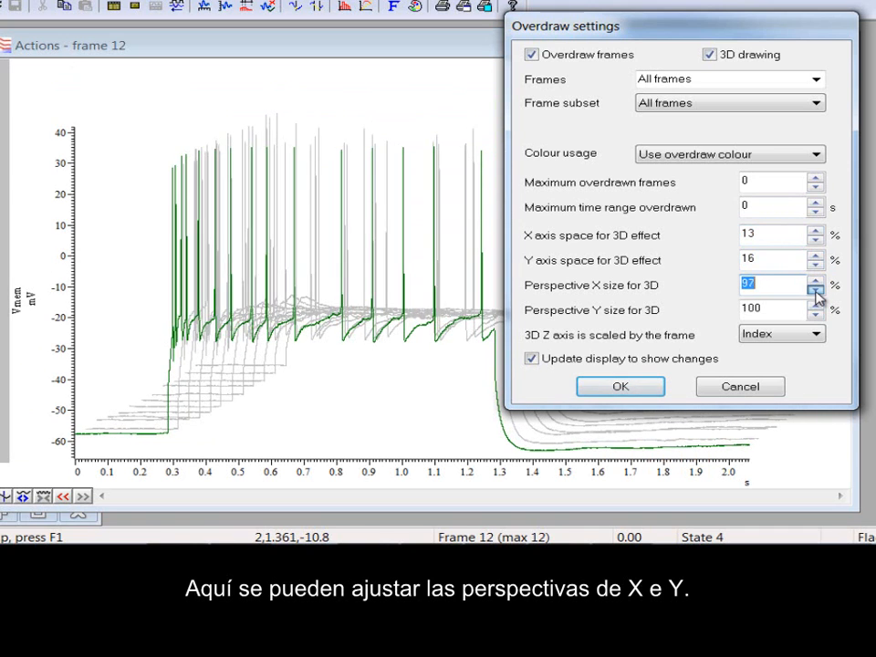
pyautogui.click(816, 291)
pyautogui.click(816, 291)
pyautogui.click(816, 291)
pyautogui.click(816, 291)
pyautogui.click(816, 291)
pyautogui.click(816, 292)
pyautogui.moveTo(816, 291); pyautogui.dragTo(816, 281)
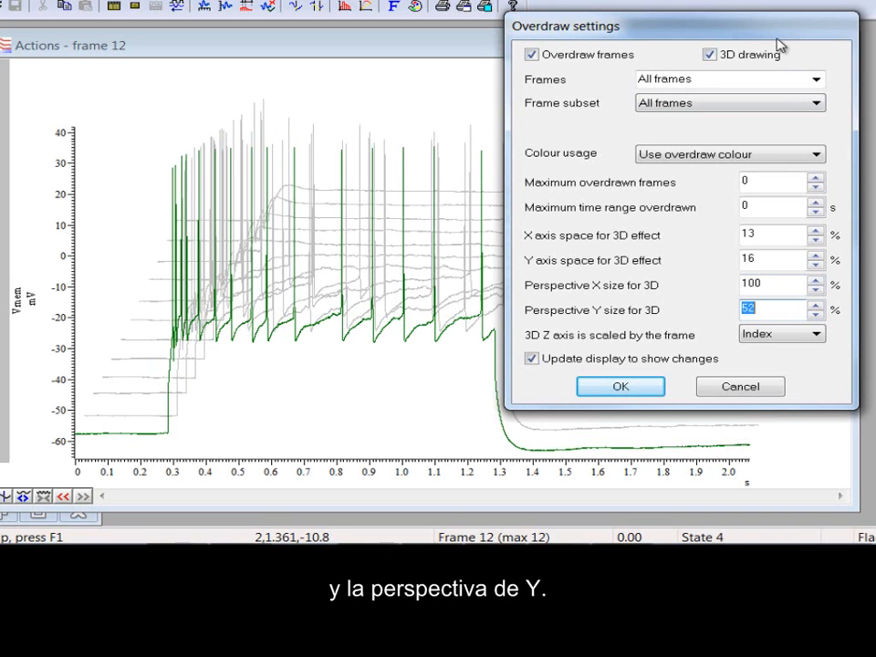
# Step: Adjust the 3D perspective Y size to 52%
pyautogui.moveTo(819, 308); pyautogui.dragTo(820, 310)
pyautogui.click(815, 314)
pyautogui.click(815, 314)
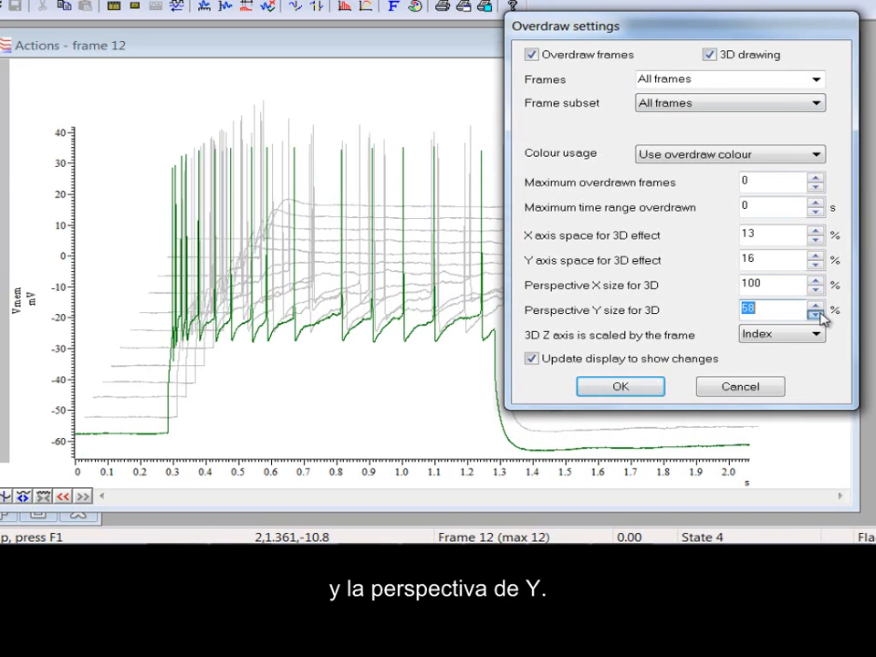
pyautogui.click(815, 314)
pyautogui.click(815, 314)
pyautogui.click(816, 314)
pyautogui.click(816, 314)
pyautogui.click(816, 314)
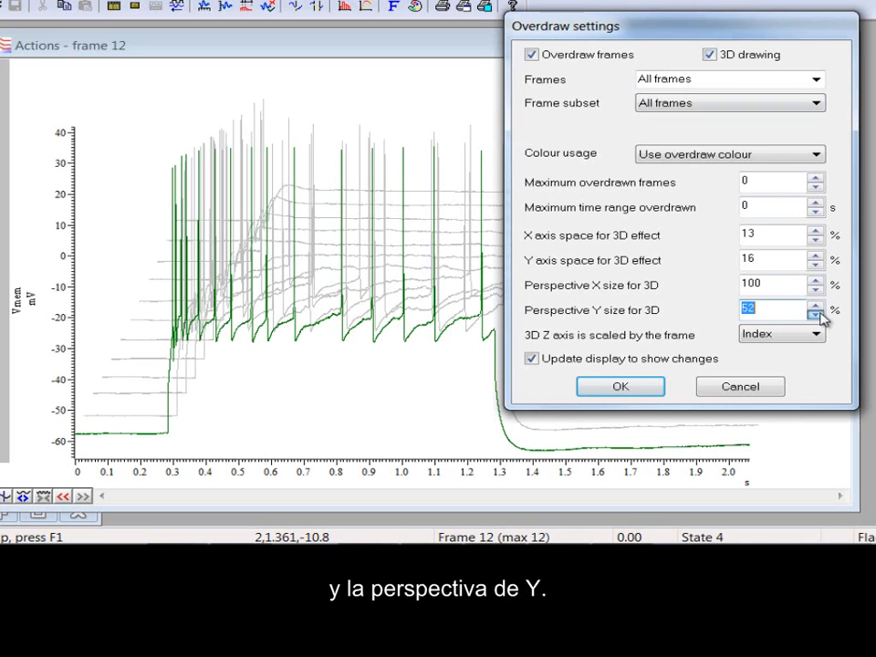
# Step: Try a wider X axis space of 21% for the 3D effect, and reduce it to 0% for a frontal waterfall
pyautogui.click(816, 232)
pyautogui.click(815, 232)
pyautogui.click(815, 232)
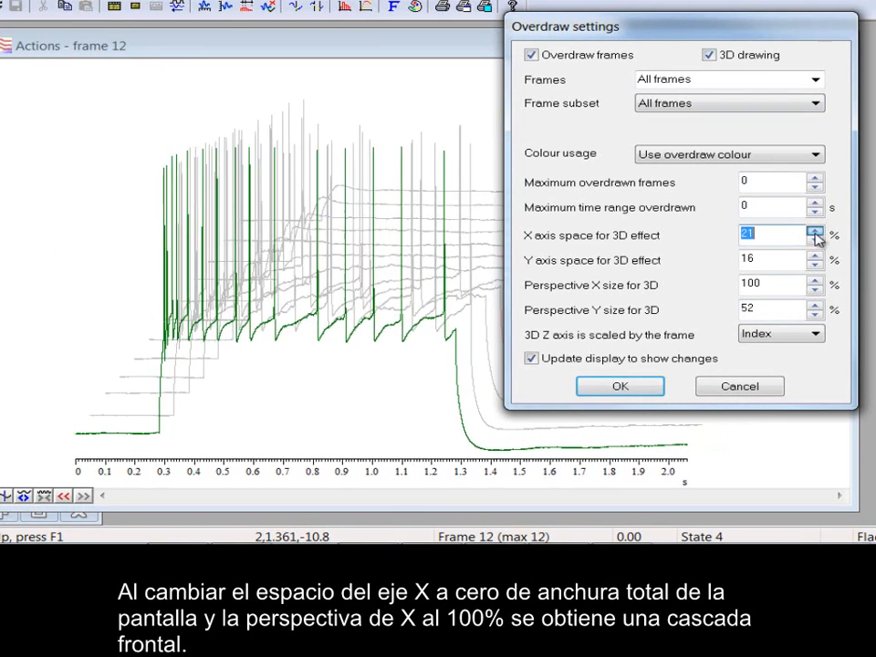
pyautogui.click(816, 232)
pyautogui.click(816, 241)
pyautogui.click(817, 241)
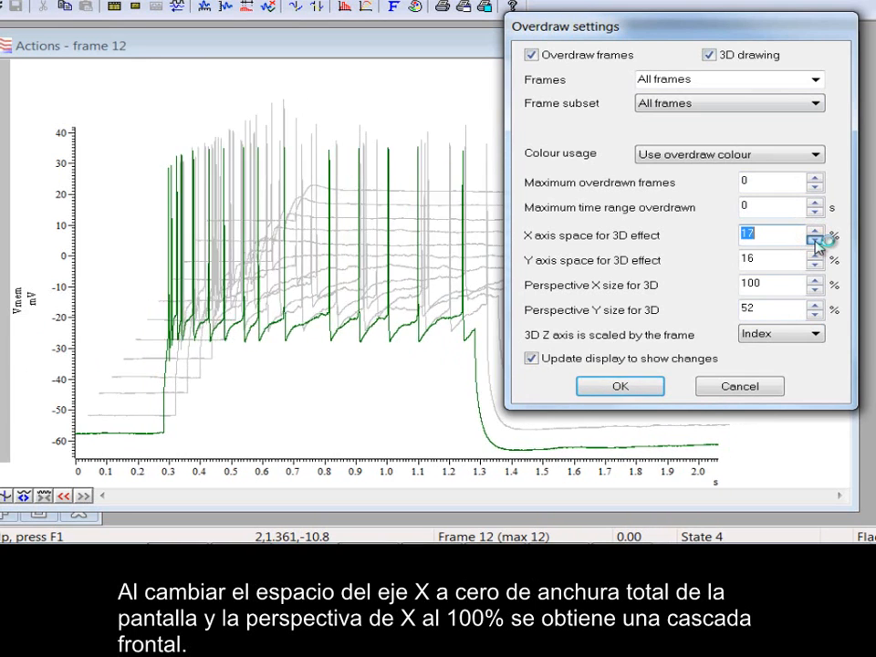
pyautogui.click(816, 241)
pyautogui.click(816, 241)
pyautogui.click(816, 241)
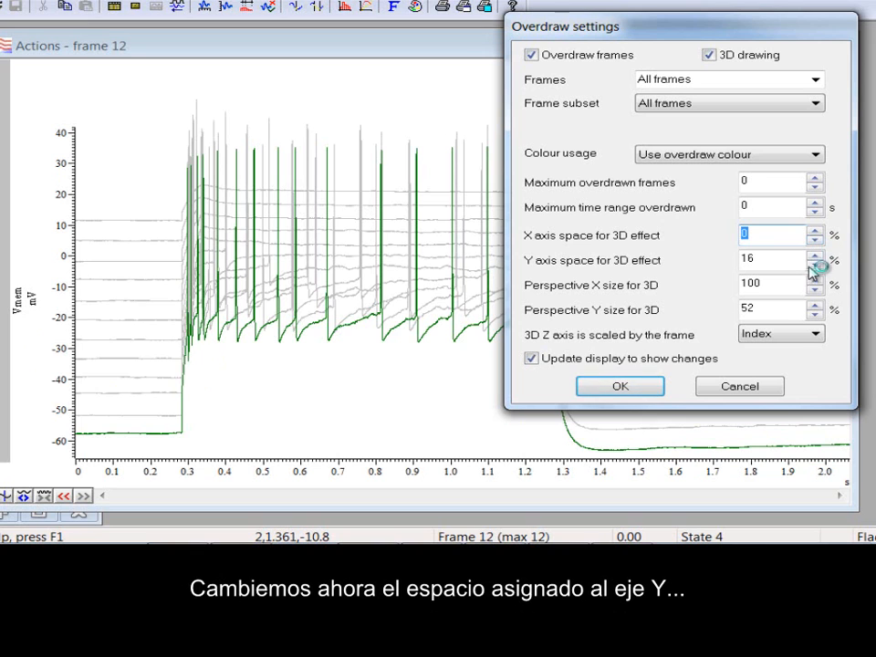
# Step: Increase the Y axis space for the 3D effect to about 42% and apply the overdraw settings
pyautogui.click(816, 257)
pyautogui.click(815, 258)
pyautogui.click(815, 258)
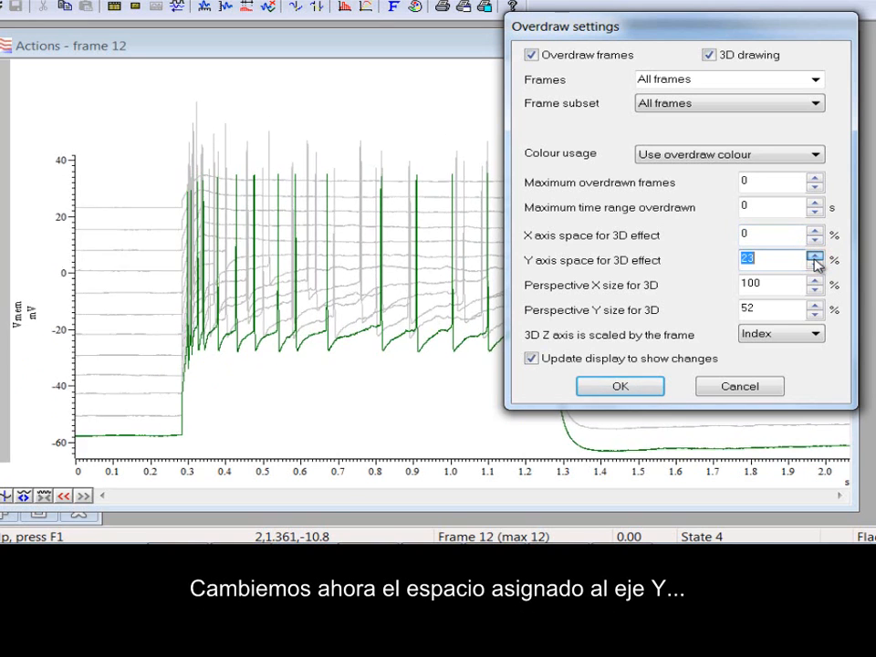
pyautogui.click(815, 258)
pyautogui.click(815, 259)
pyautogui.click(815, 259)
pyautogui.click(816, 258)
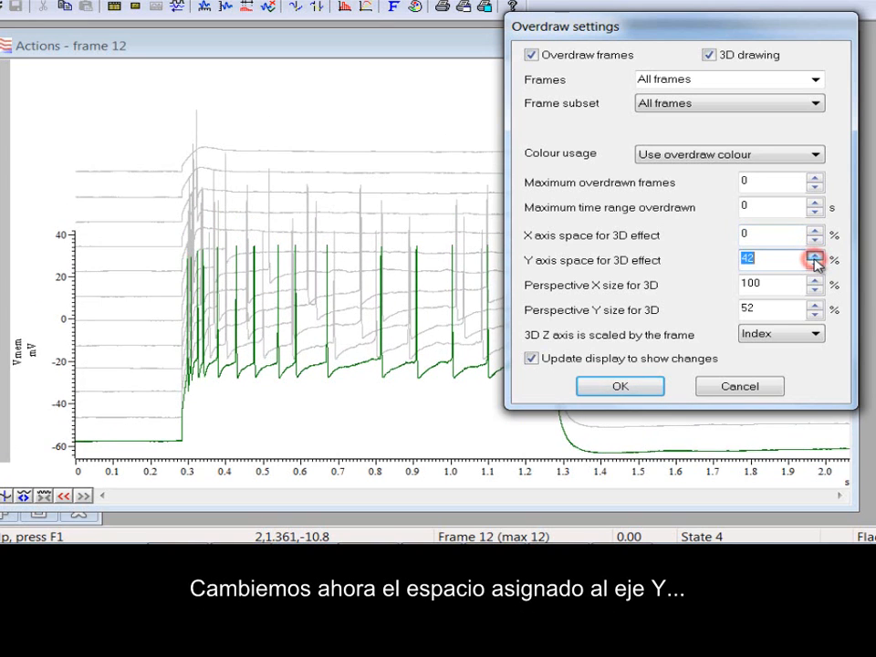
pyautogui.click(815, 259)
pyautogui.click(630, 384)
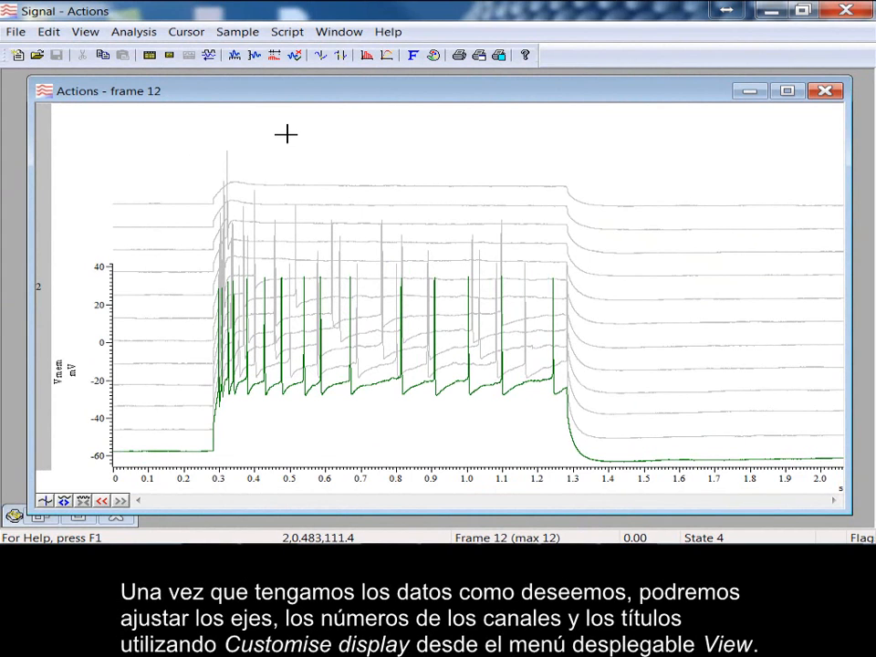
# Step: Customise the display of the Actions file to include the 1 Imemb waveform channel
pyautogui.click(87, 33)
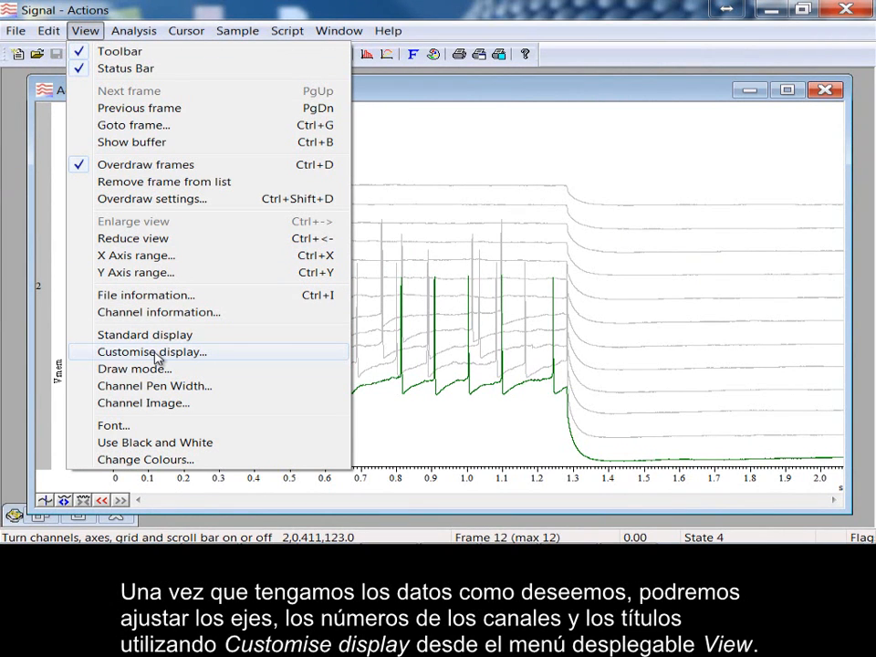
pyautogui.click(219, 357)
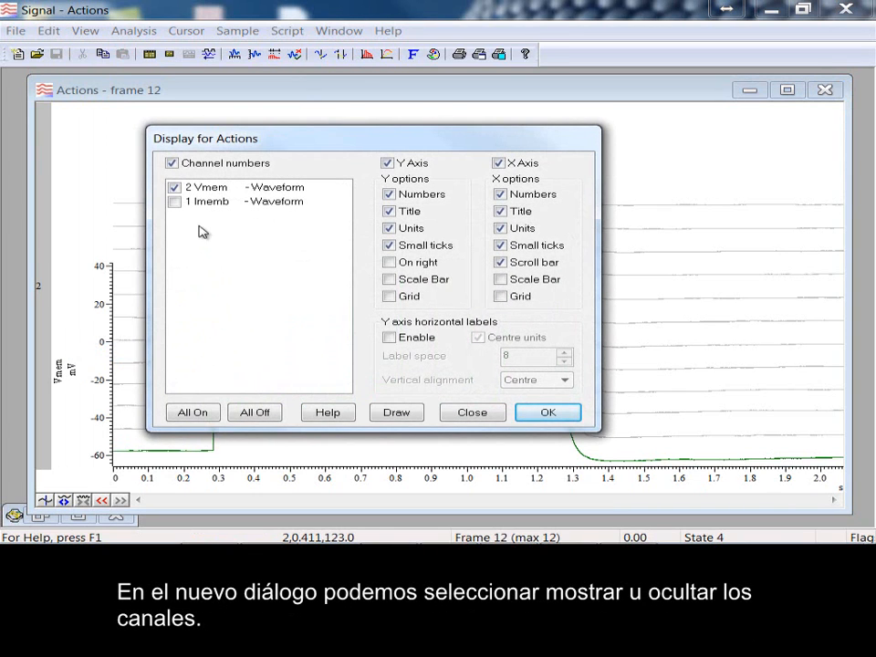
pyautogui.click(185, 201)
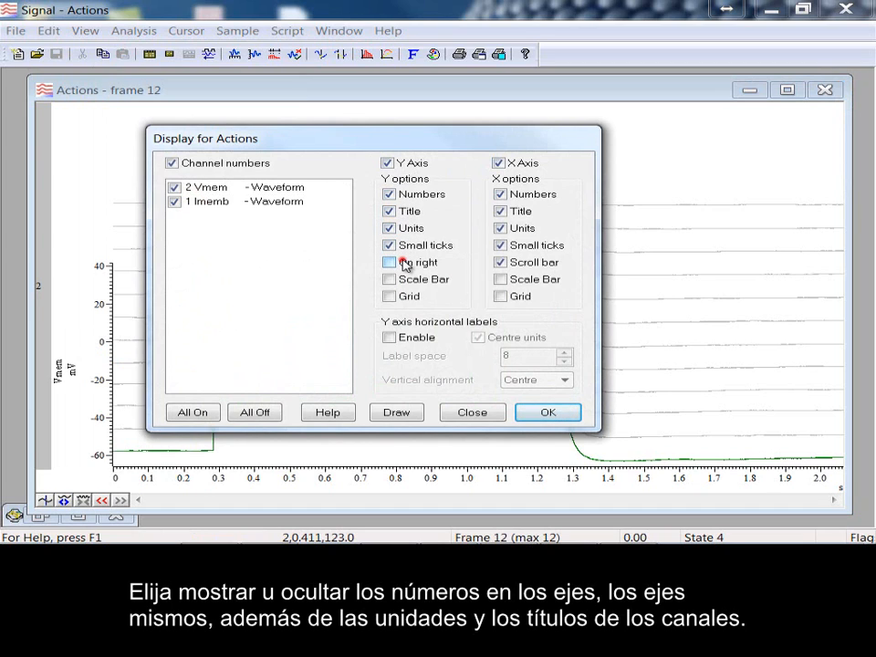
# Step: Place the Y axes on the right of the data and draw both X and Y axes as scale bars
pyautogui.click(406, 264)
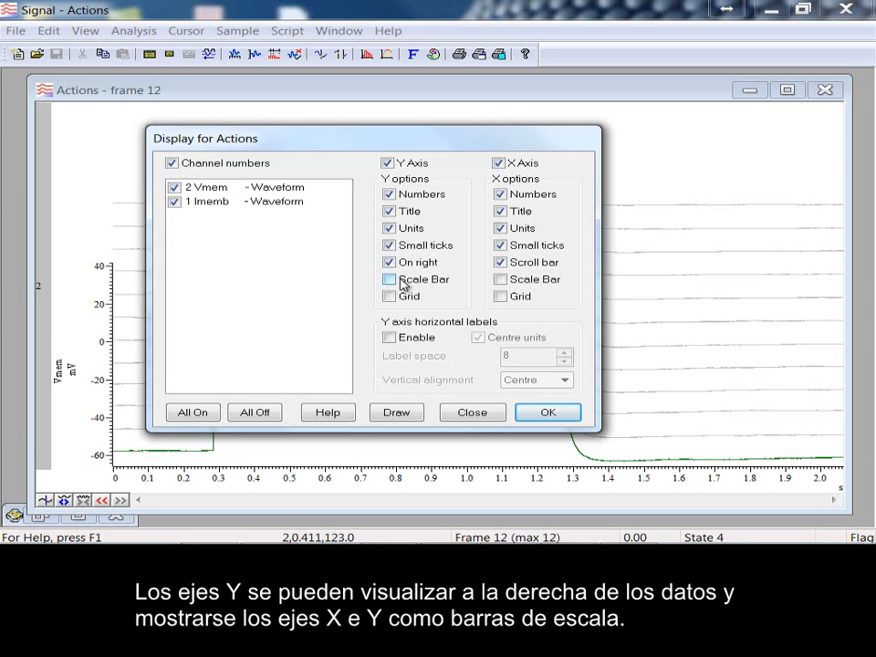
pyautogui.click(403, 283)
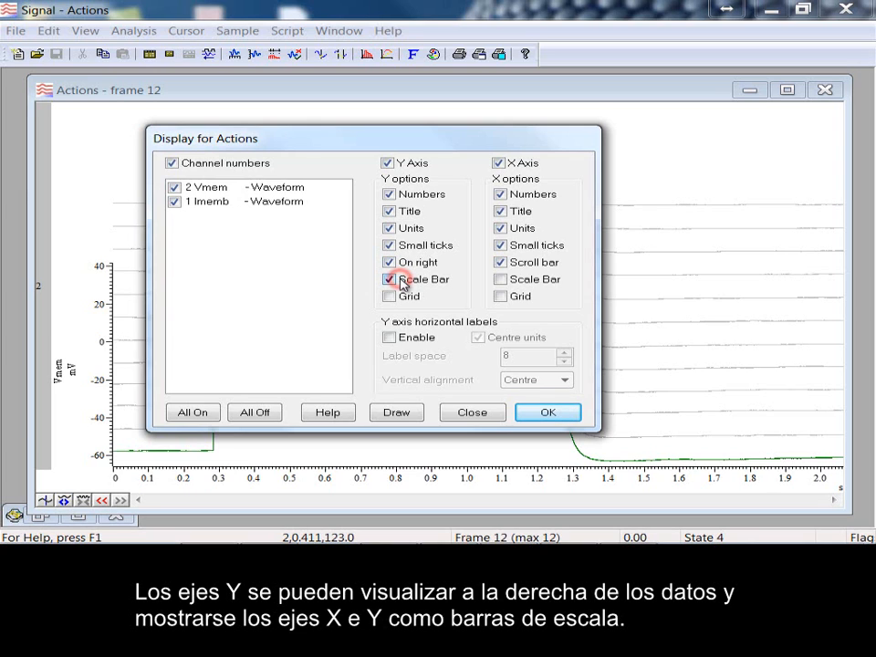
pyautogui.click(500, 282)
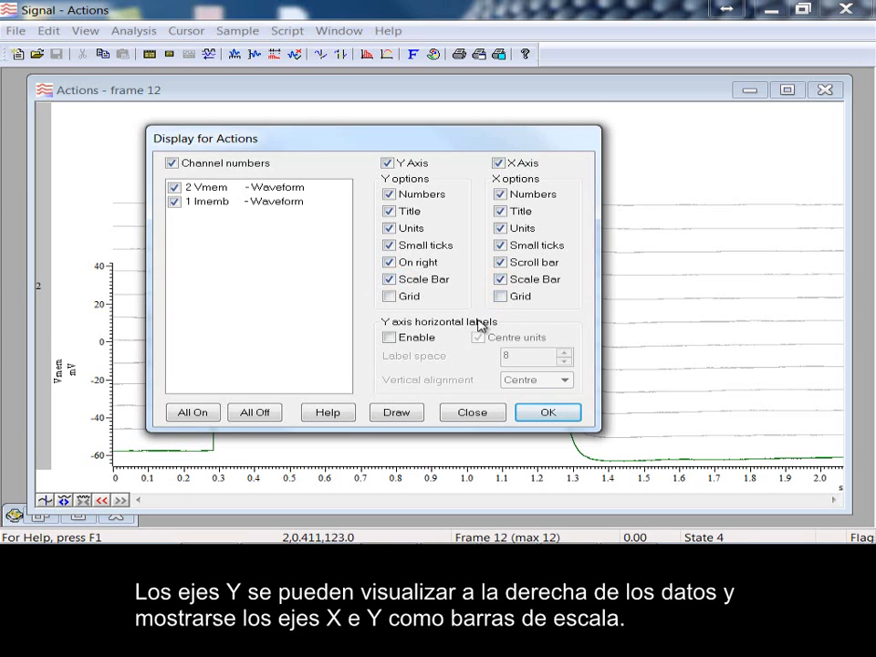
pyautogui.click(411, 414)
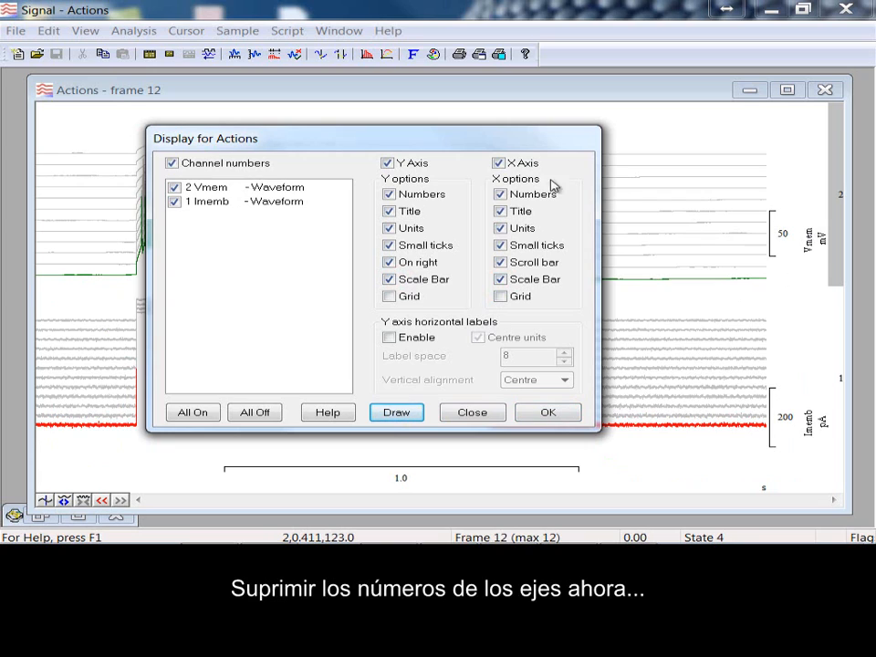
# Step: Try hiding the numbers on both the X and Y axes, and turn them back on
pyautogui.click(421, 195)
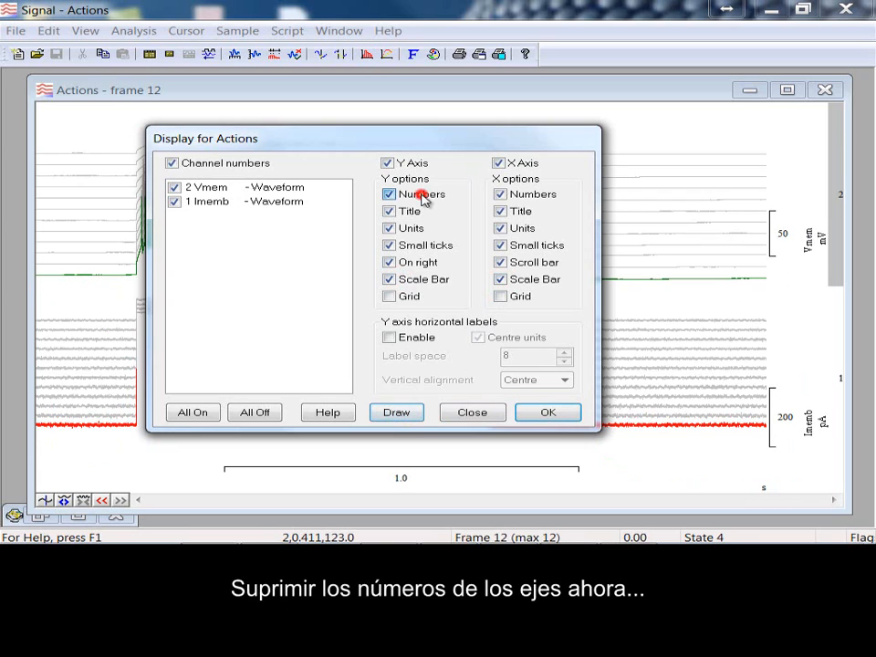
pyautogui.click(500, 194)
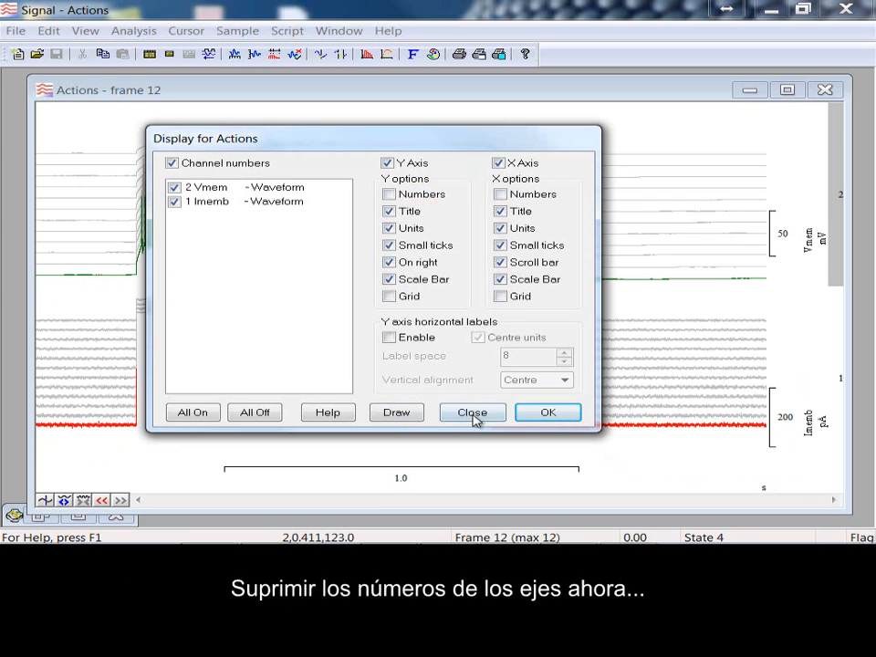
pyautogui.click(408, 415)
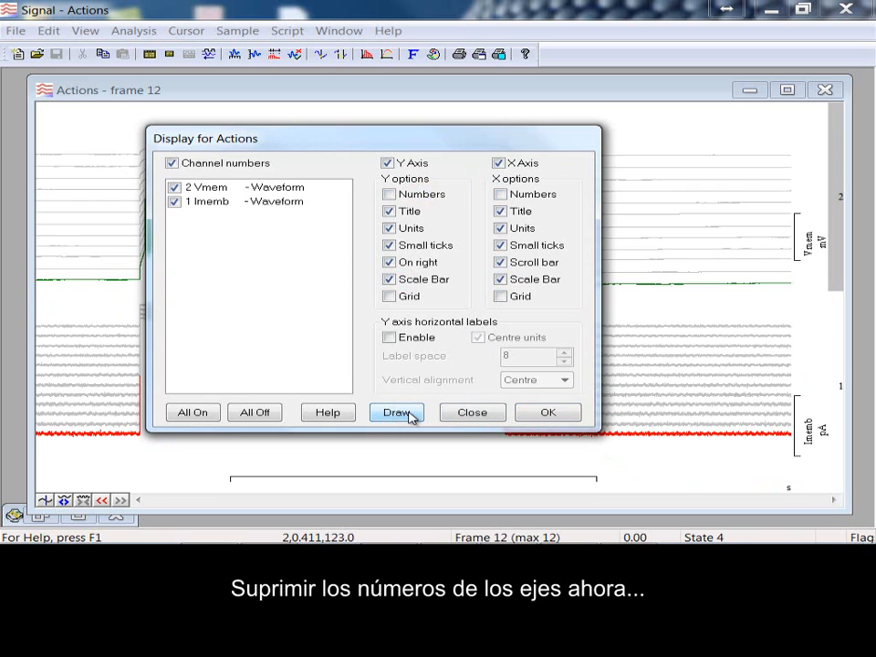
pyautogui.click(400, 195)
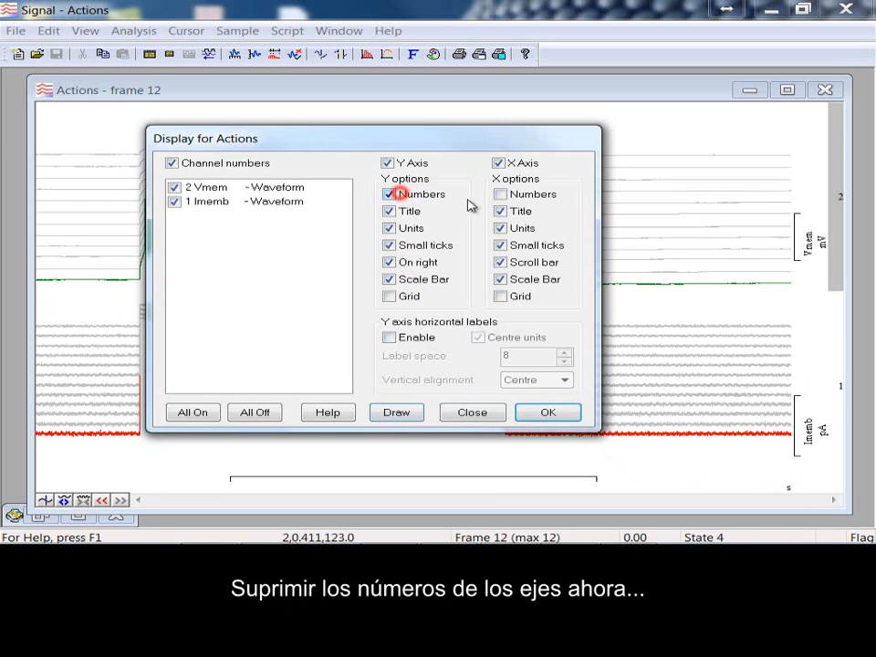
pyautogui.click(497, 194)
pyautogui.click(418, 417)
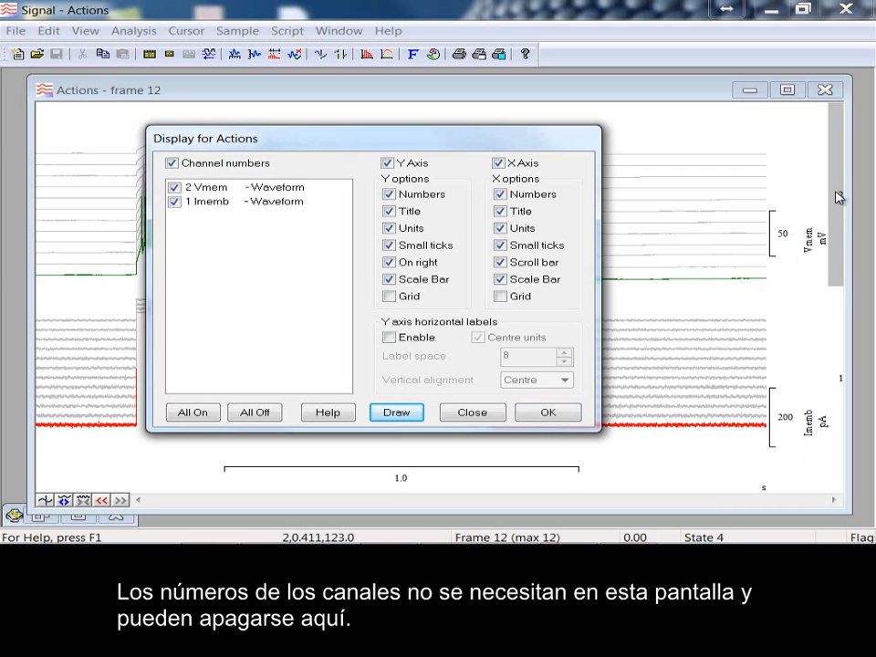
# Step: Hide the channel numbers and enable horizontal Y axis labels with Bottom vertical alignment, redrawing the view
pyautogui.click(172, 163)
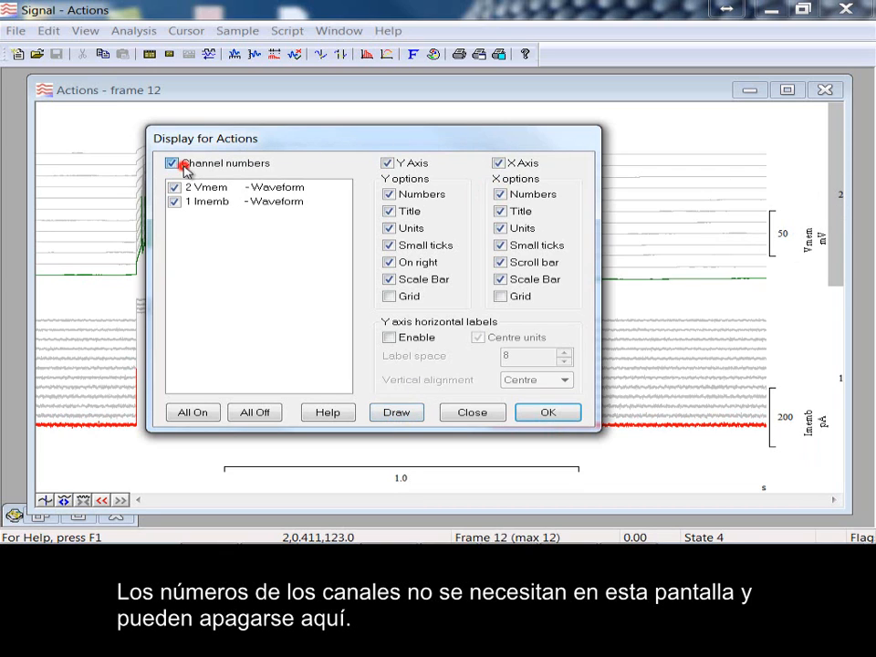
pyautogui.click(389, 415)
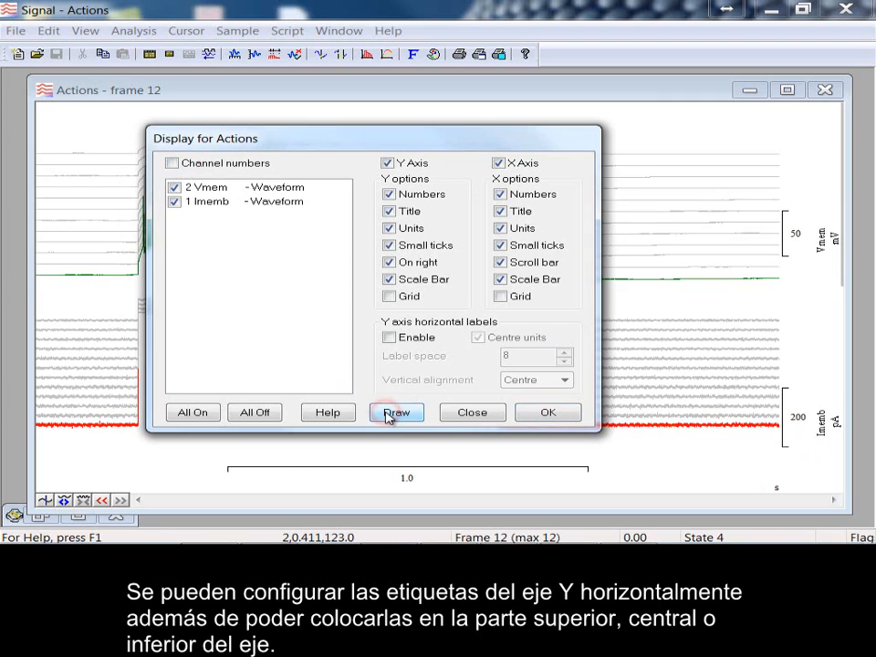
pyautogui.click(391, 338)
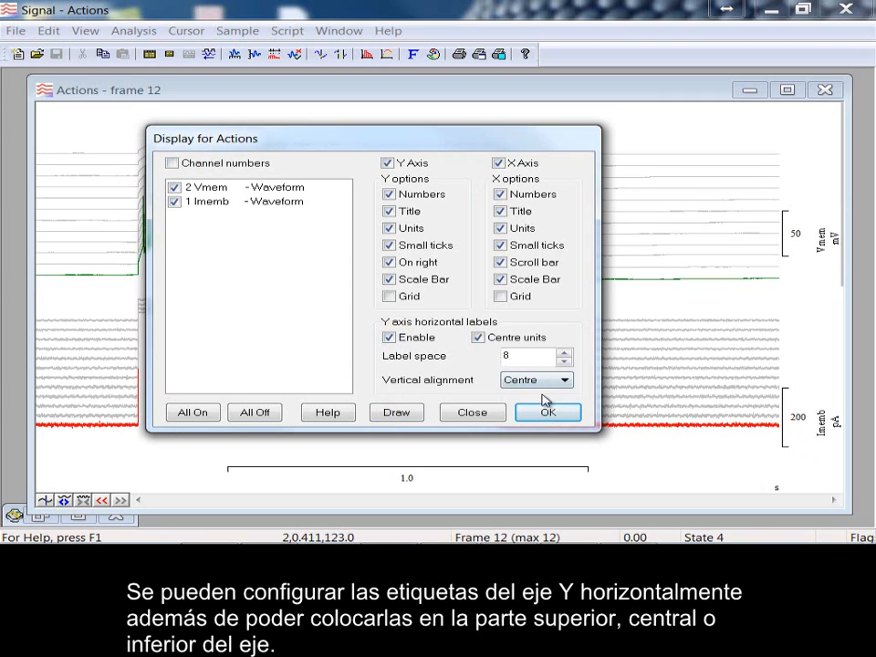
pyautogui.click(540, 384)
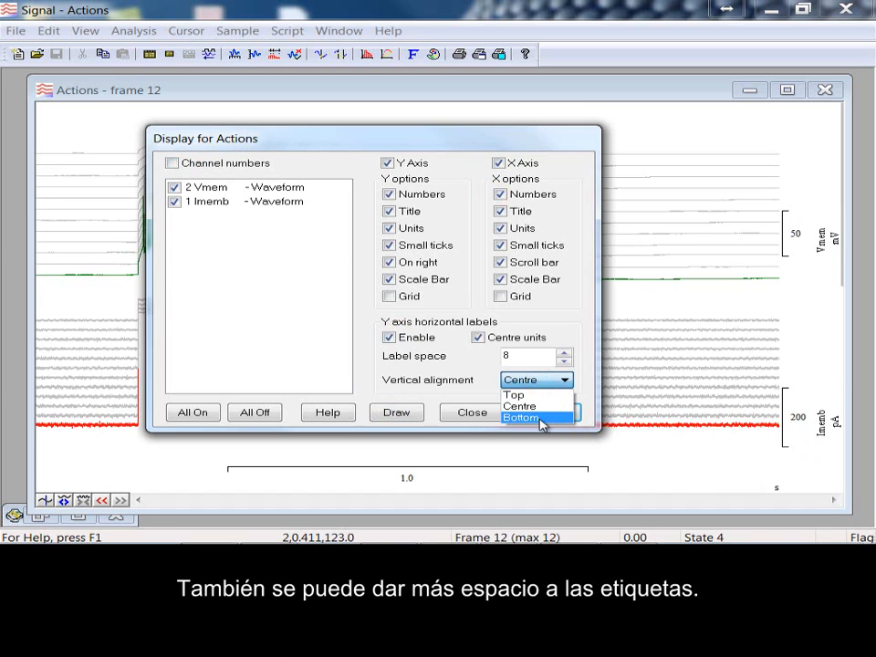
pyautogui.click(540, 419)
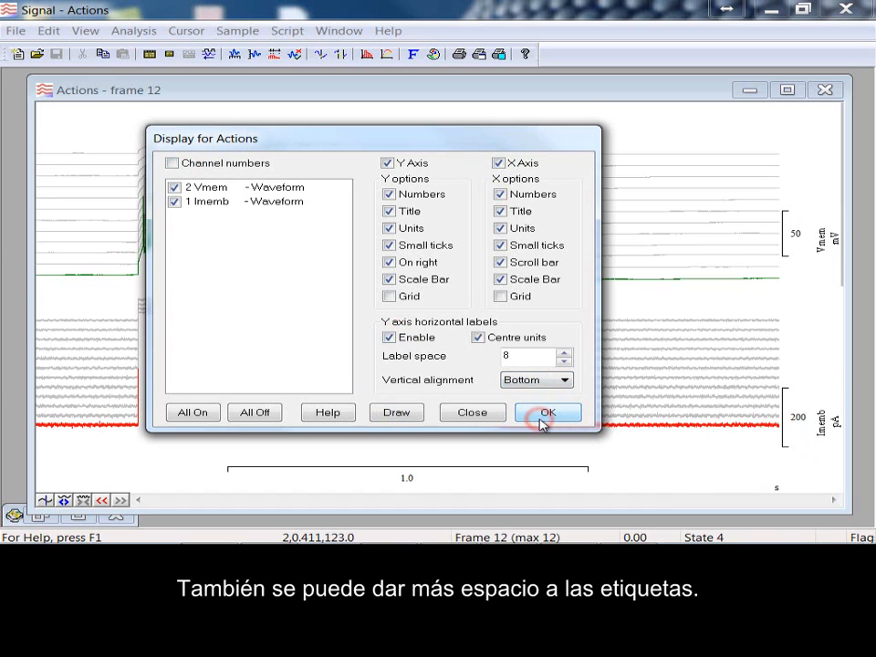
pyautogui.click(408, 415)
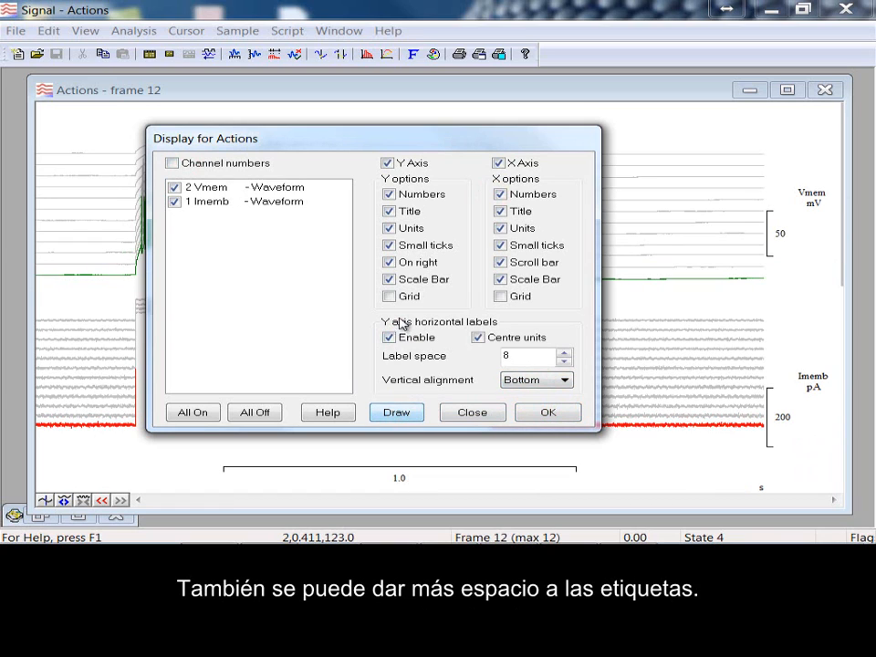
# Step: Turn on the grid for both the X and Y axes, redraw, and close the display customisation
pyautogui.click(390, 296)
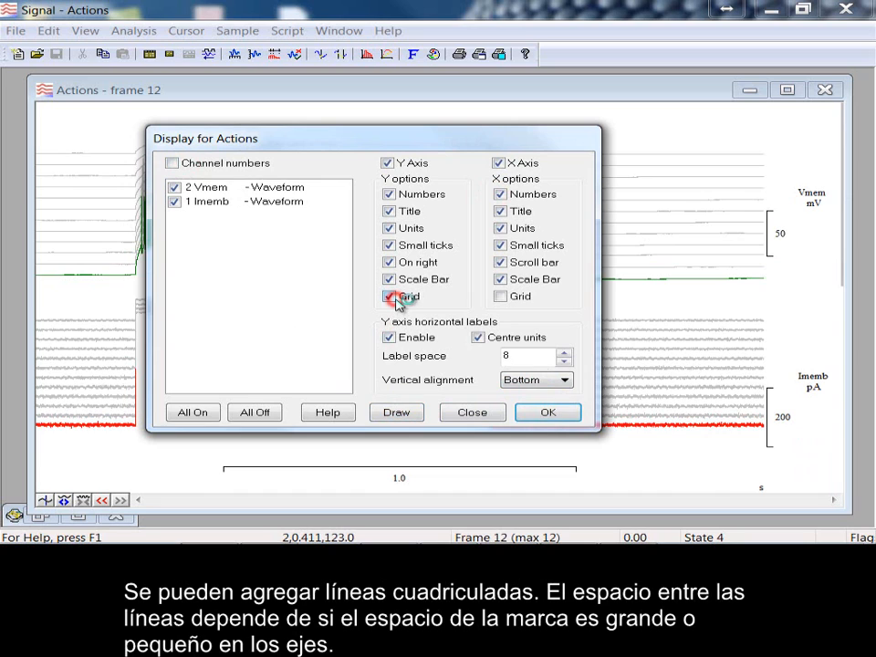
pyautogui.click(501, 298)
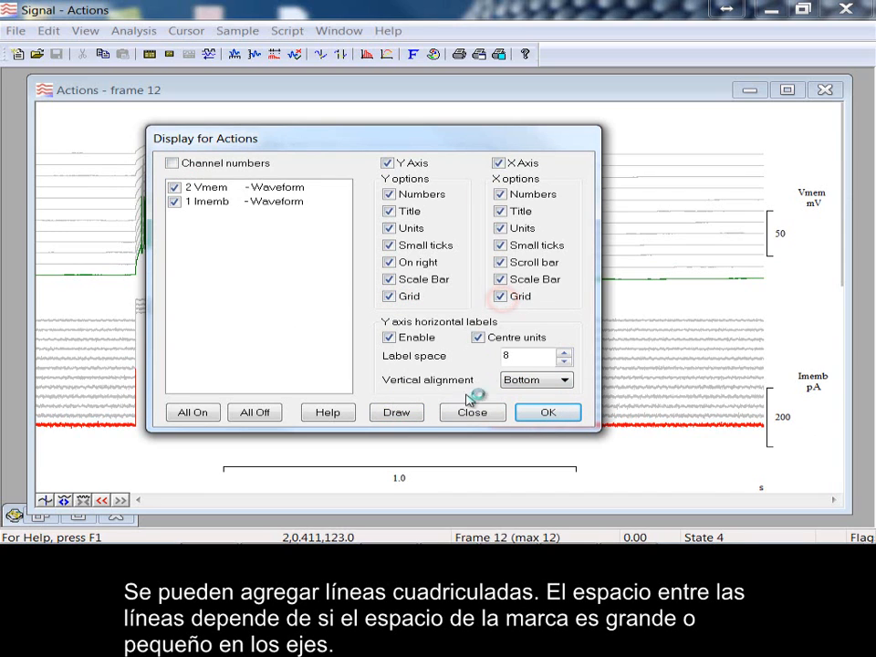
pyautogui.click(402, 415)
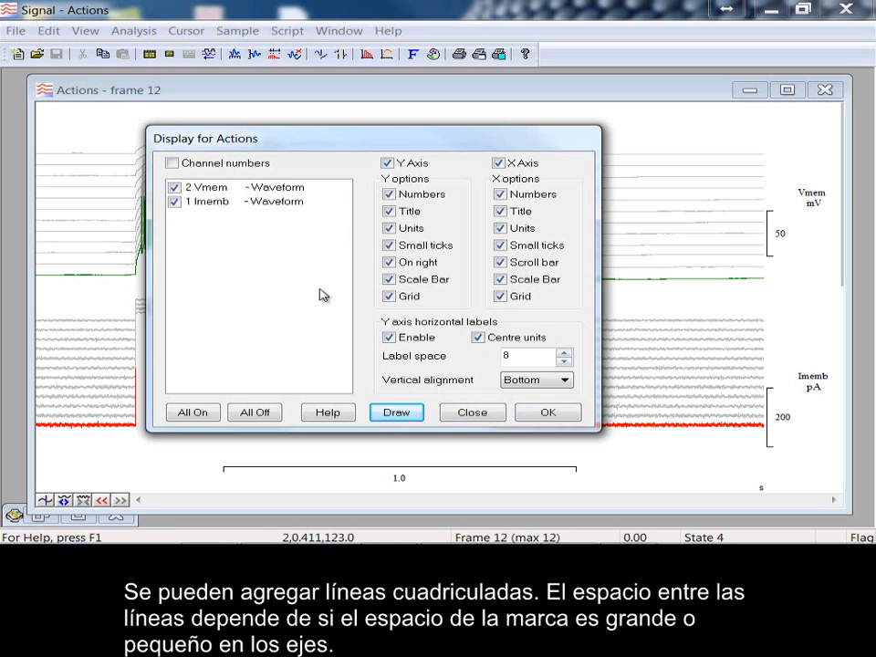
pyautogui.click(470, 411)
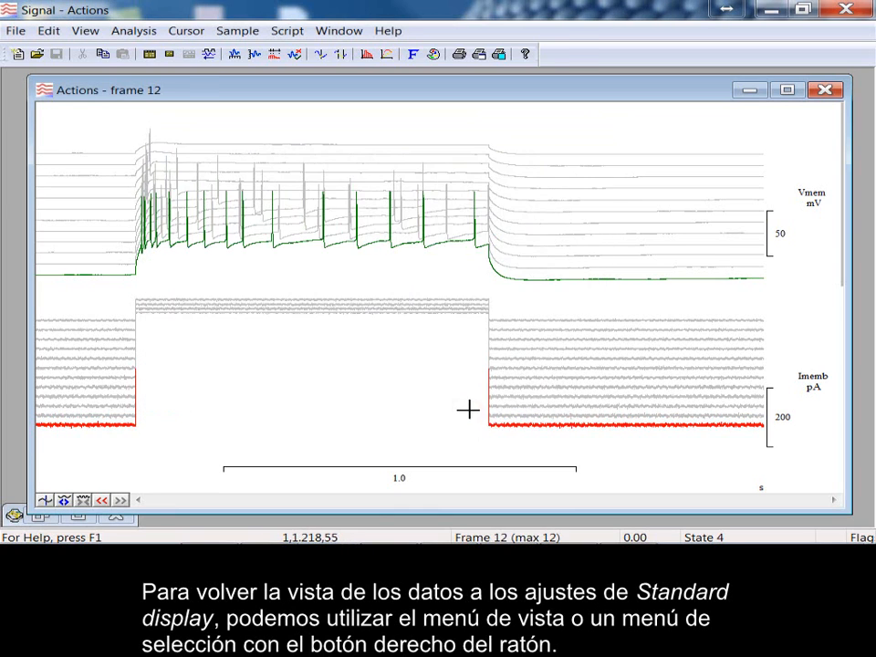
# Step: Return the Actions data view to the standard display
pyautogui.rightClick(410, 246)
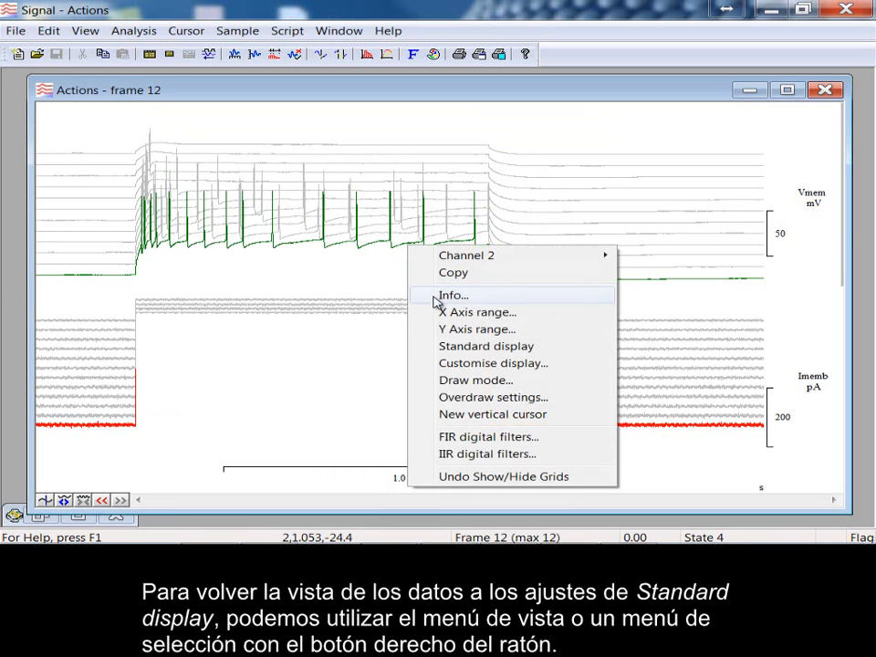
pyautogui.click(576, 350)
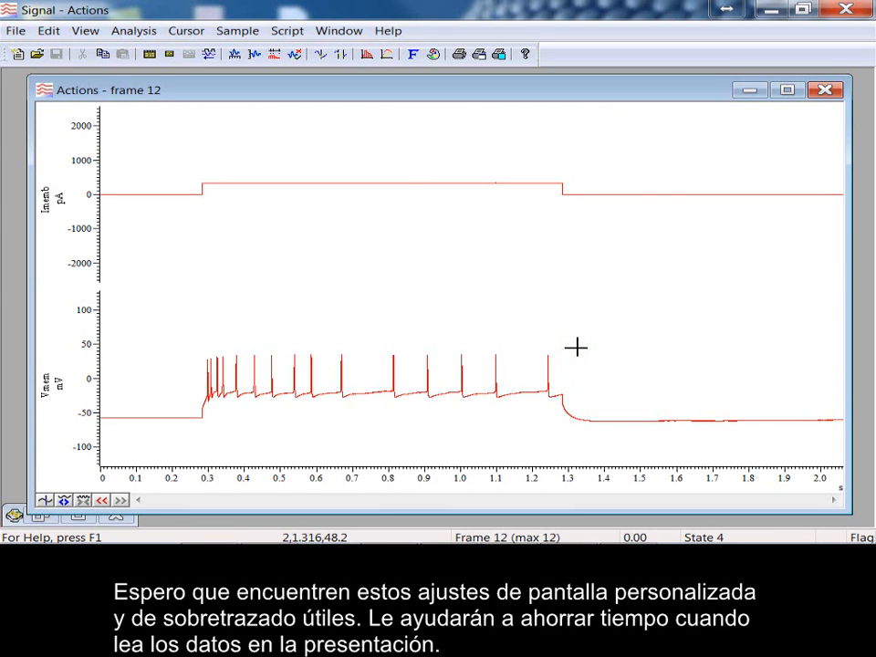